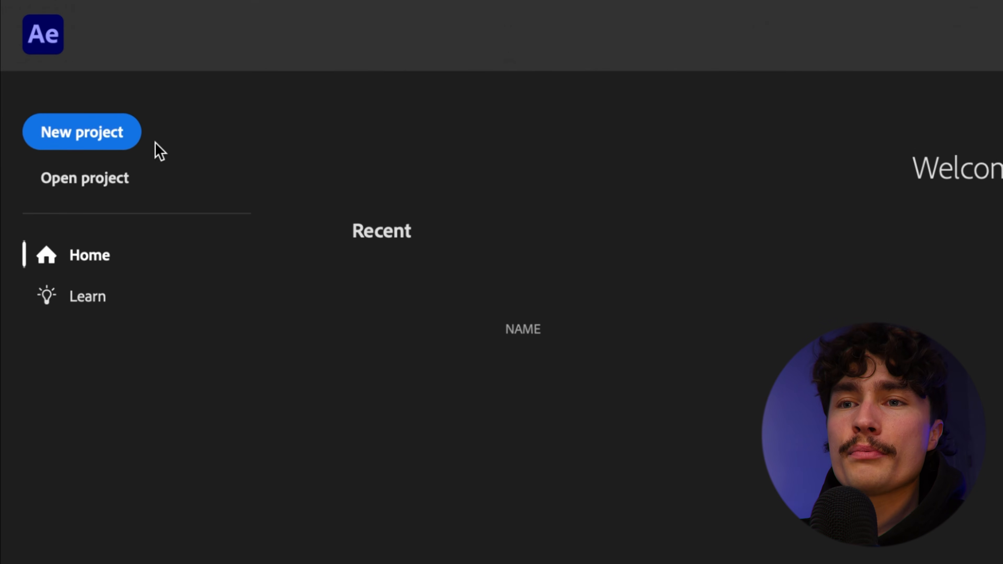
# - Create a new project and set the workspace to Default
pyautogui.click(134, 142)
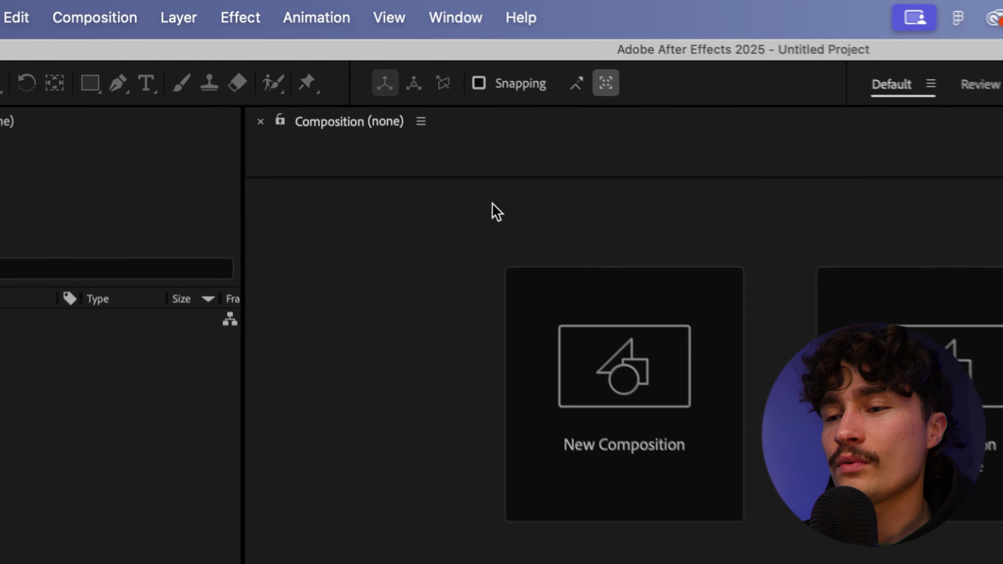
pyautogui.click(465, 20)
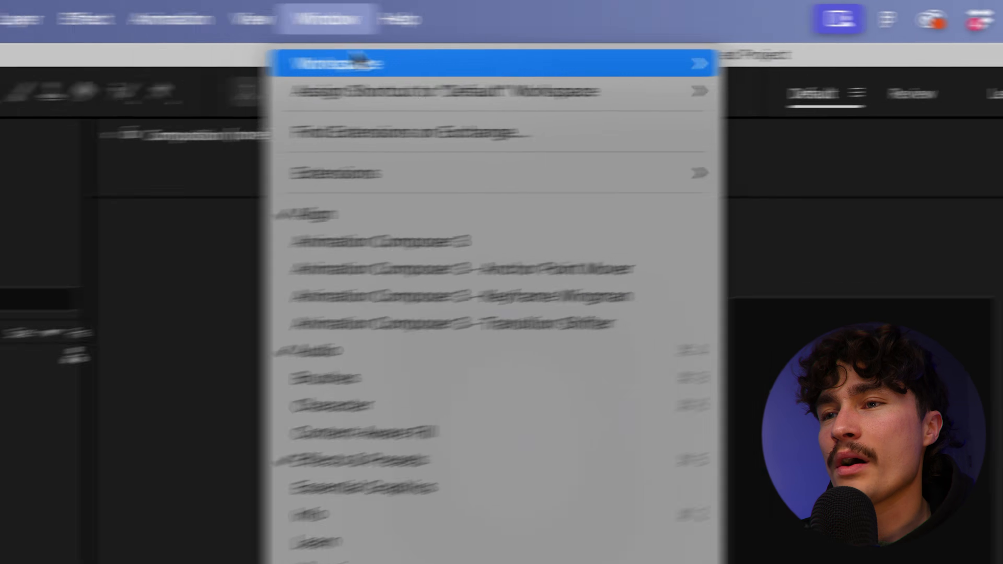
pyautogui.moveTo(486, 63)
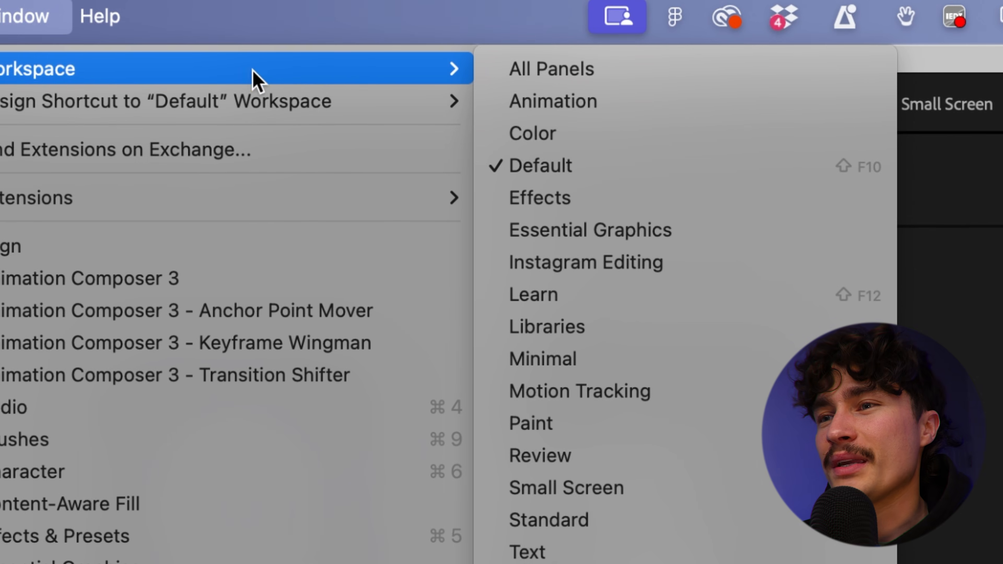
pyautogui.click(658, 177)
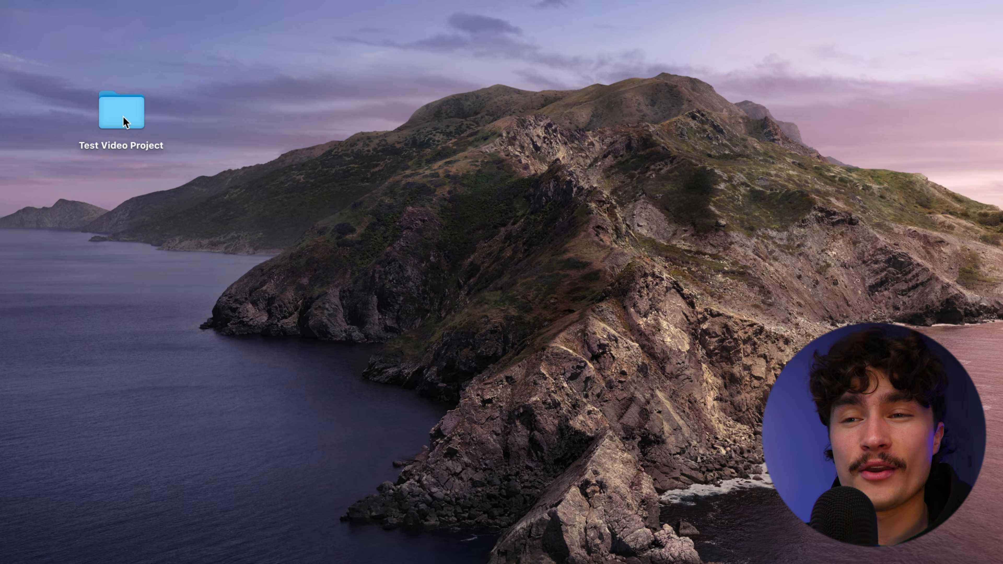
# - Import the three MP4 clips and after effects logo.png from the Test Video Project folder into the project
pyautogui.doubleClick(507, 226)
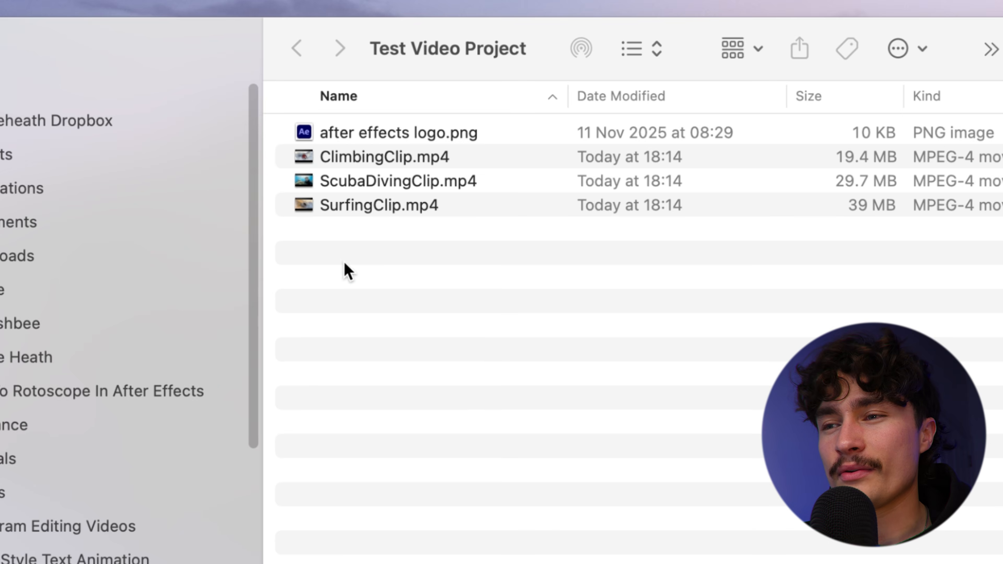
pyautogui.moveTo(347, 272); pyautogui.dragTo(466, 145)
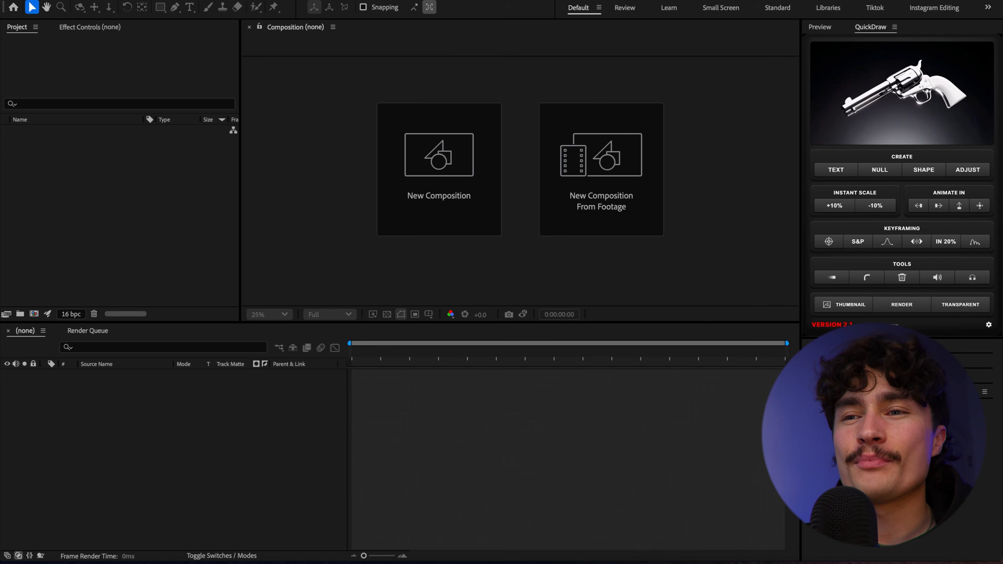
pyautogui.moveTo(336, 71); pyautogui.dragTo(173, 218)
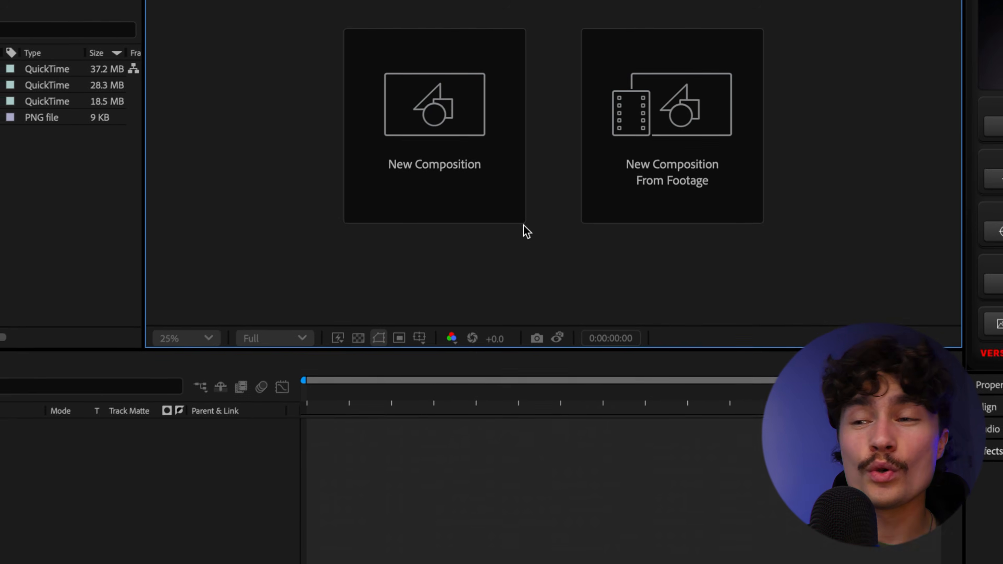
# - Start a new composition with a width of 1080 px and a height of 1920 px
pyautogui.click(509, 204)
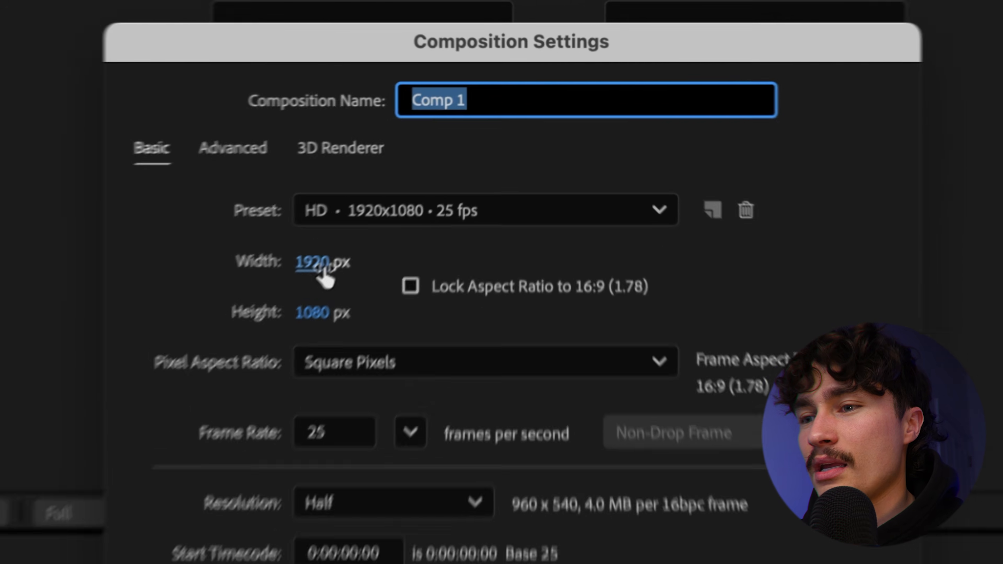
pyautogui.click(408, 186)
pyautogui.write('1080')
pyautogui.click(304, 327)
pyautogui.write('1920')
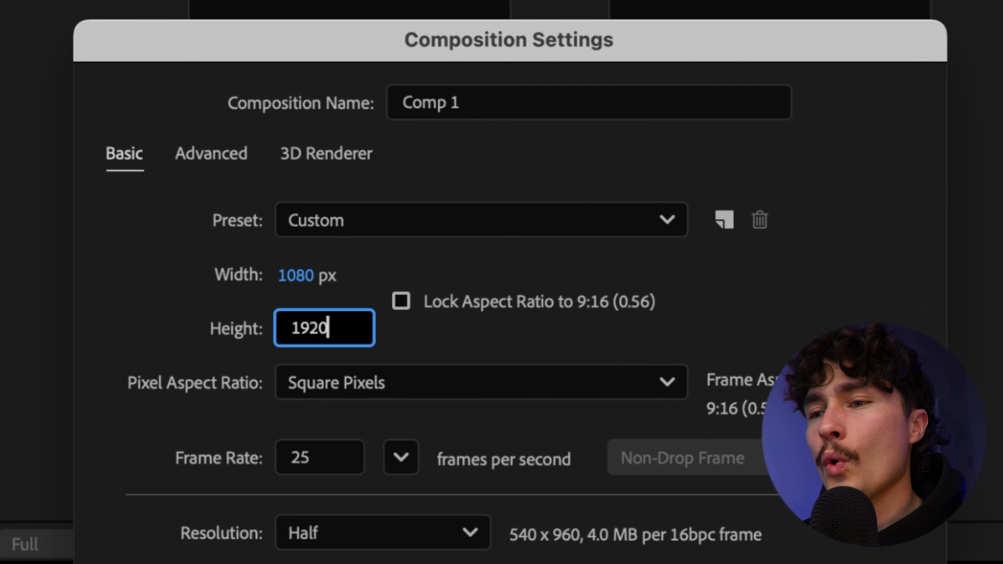
# - Apply the HD 1920x1080 25 fps preset to the composition and set its duration to 0:00:30:00
pyautogui.click(429, 221)
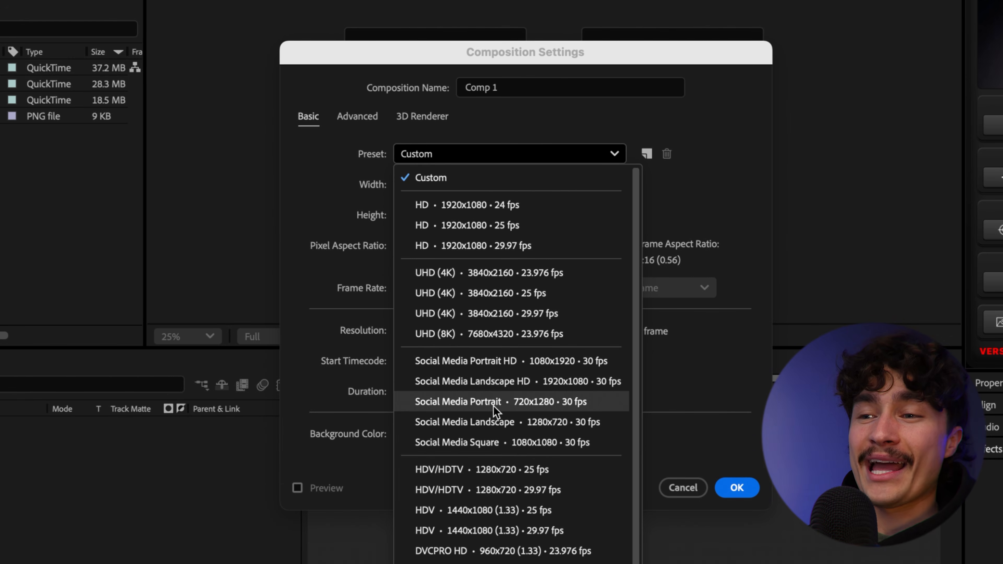
pyautogui.click(479, 227)
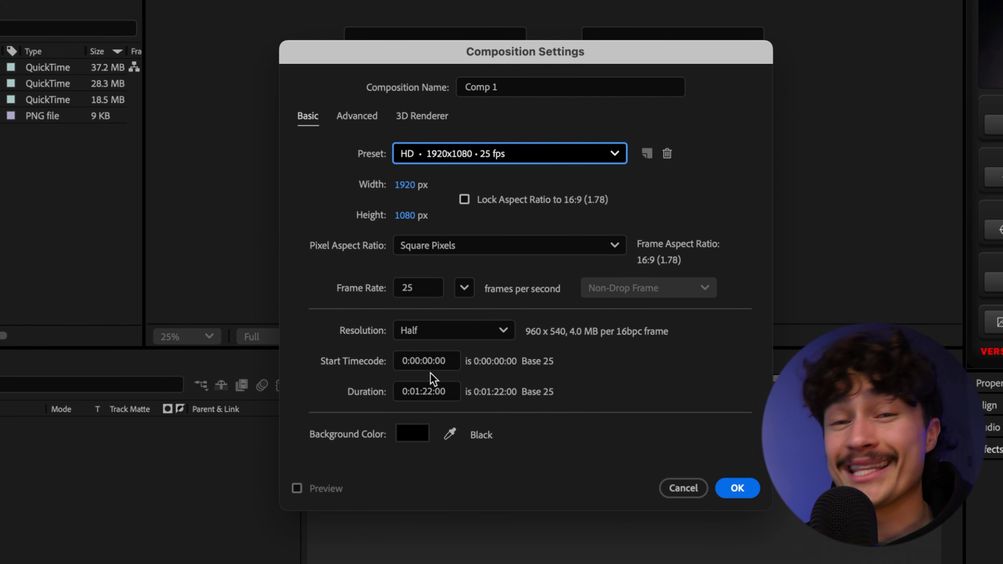
pyautogui.click(420, 400)
pyautogui.write('3000')
pyautogui.press('Tab')
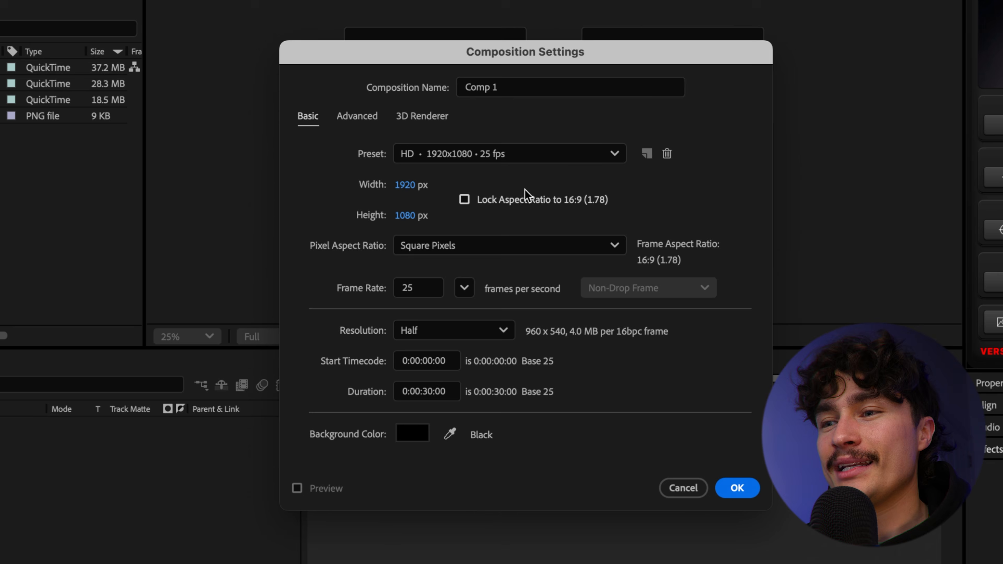
# - Name the composition "Composition 1" and create it
pyautogui.tripleClick(524, 90)
pyautogui.write('Composition')
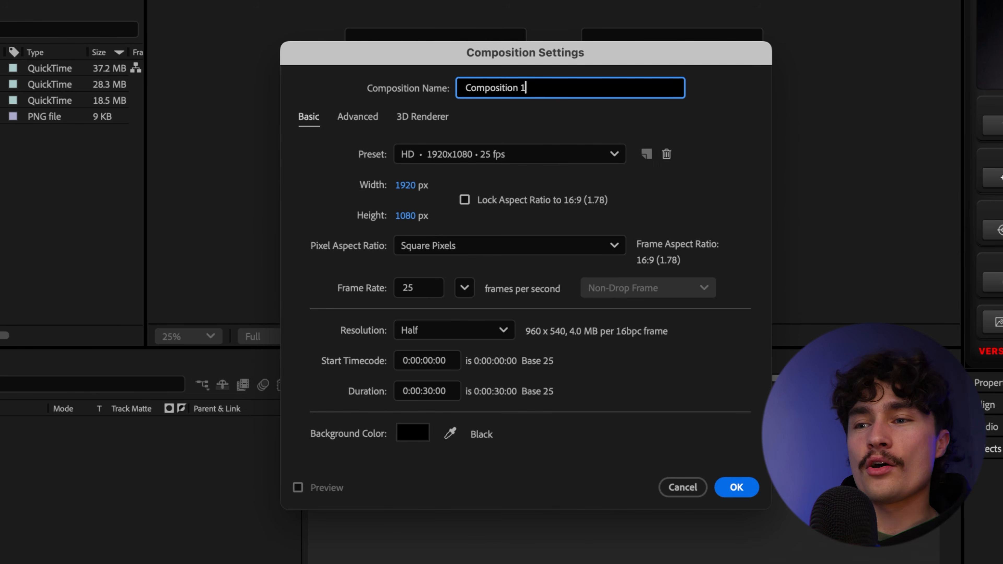
pyautogui.click(752, 494)
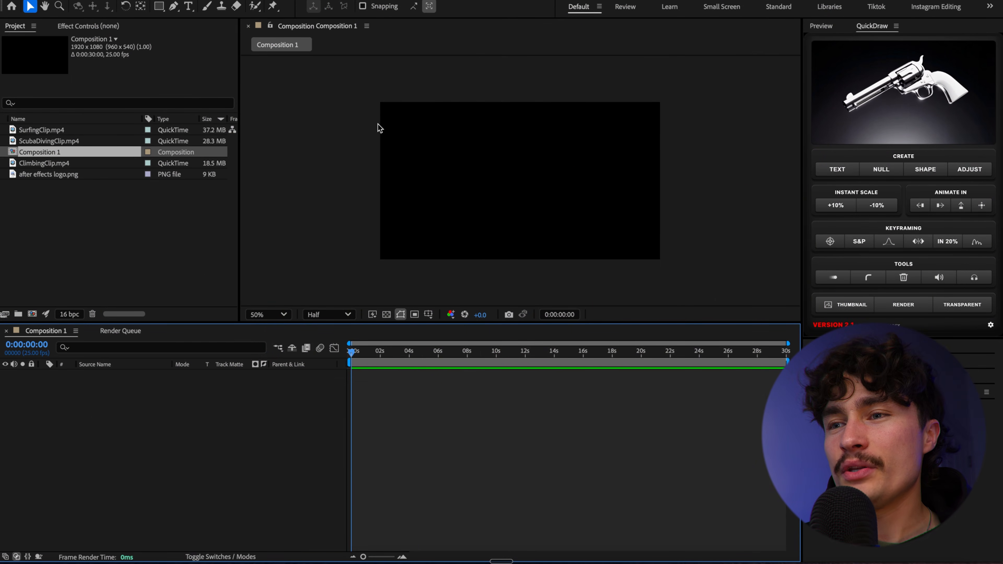
# - Set the composition preview magnification to Fit and widen the area listing the project's files
pyautogui.click(283, 315)
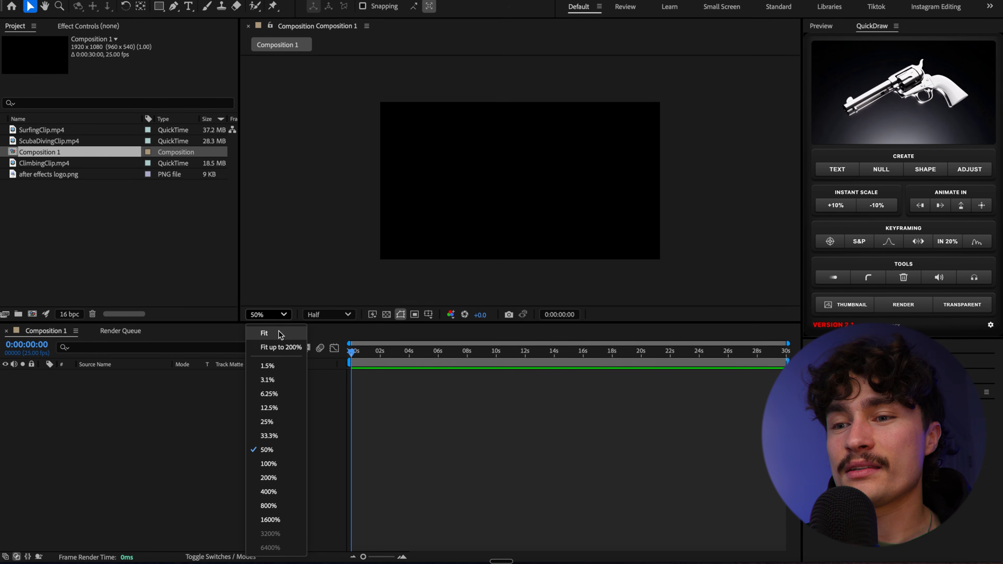
pyautogui.click(279, 334)
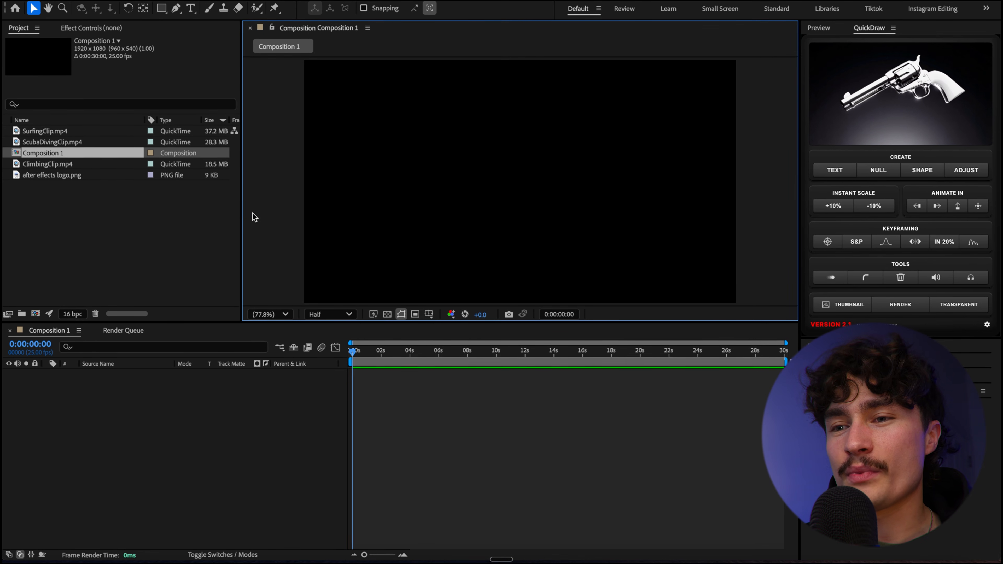
pyautogui.moveTo(242, 214); pyautogui.dragTo(306, 257)
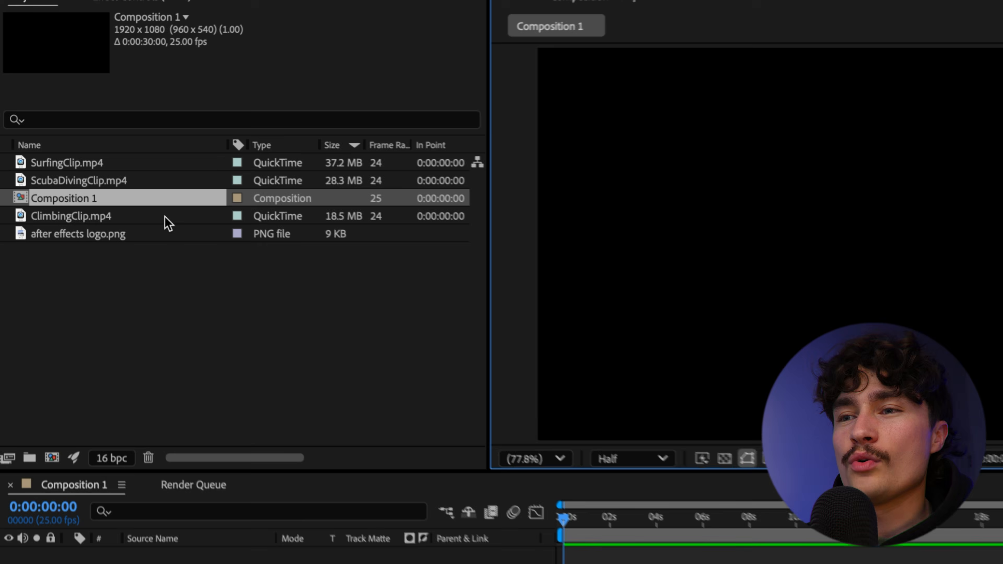
# - Add ScubaDivingClip.mp4 to the Composition 1 timeline and play it back briefly
pyautogui.click(101, 176)
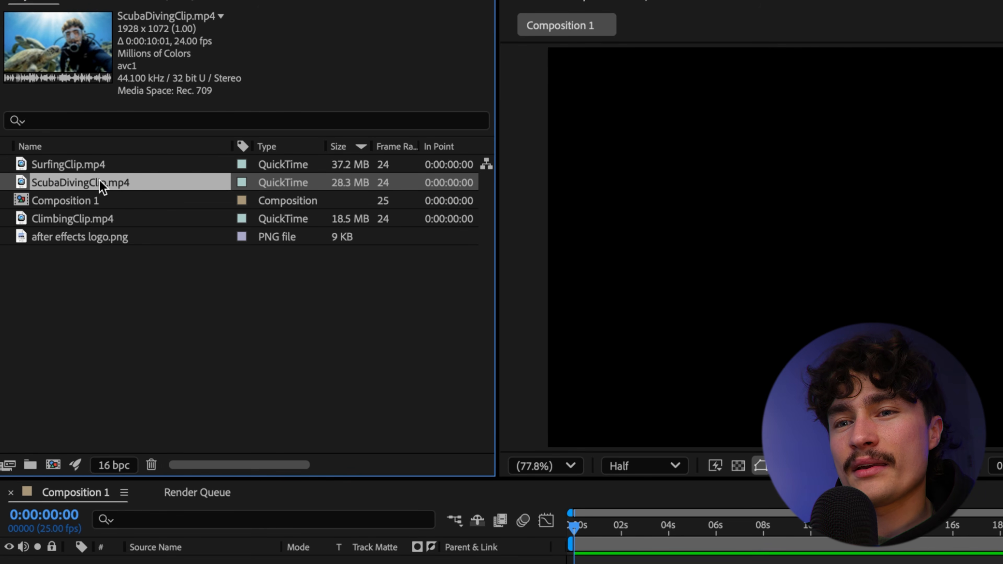
pyautogui.moveTo(100, 180); pyautogui.dragTo(306, 563)
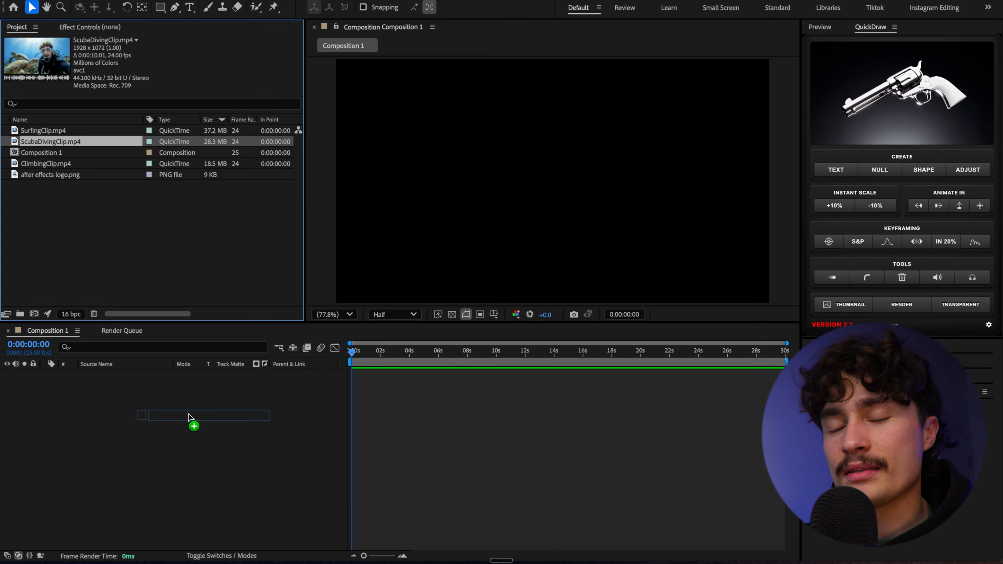
pyautogui.moveTo(186, 422); pyautogui.dragTo(186, 421)
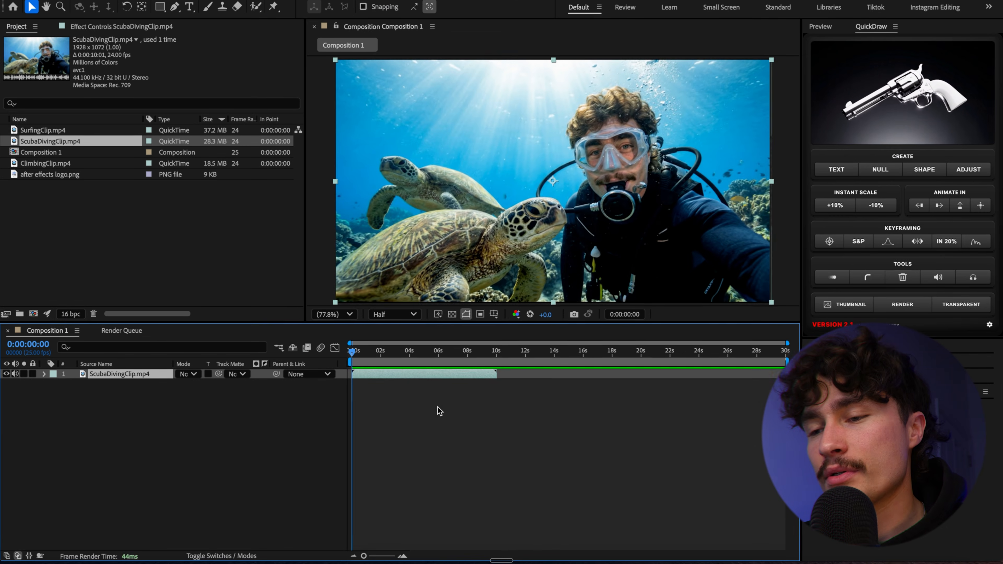
pyautogui.press('space')
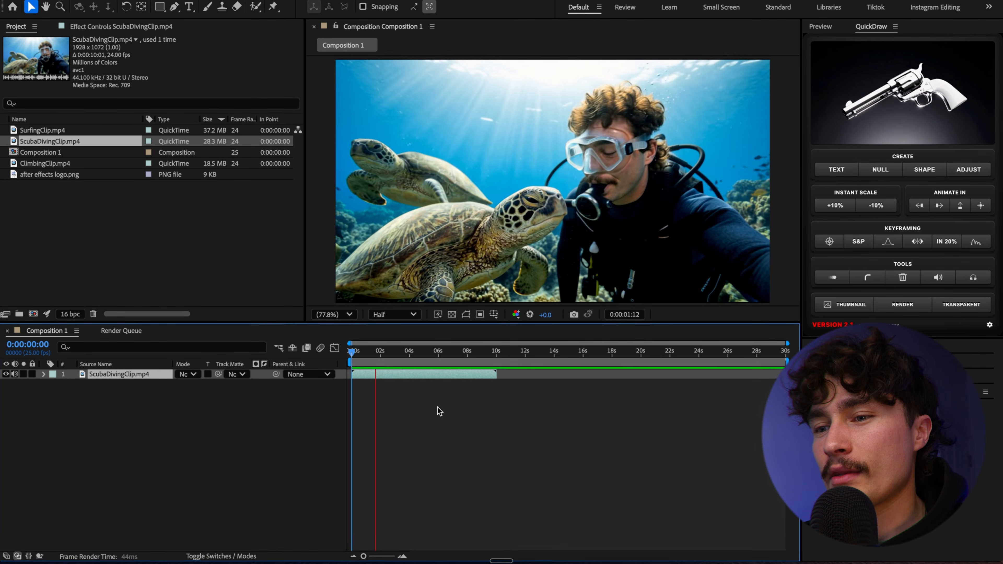
pyautogui.press('space')
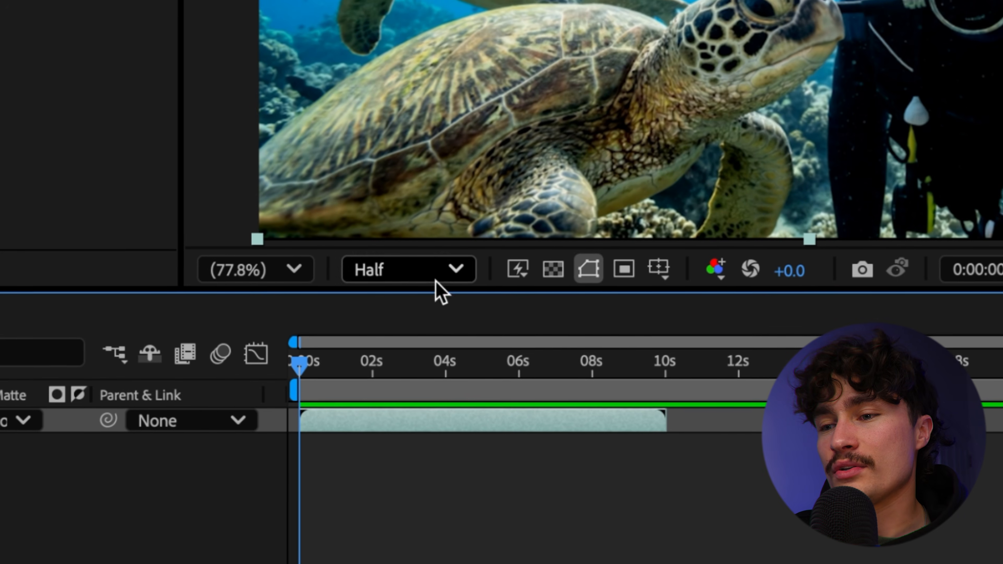
# - Try the preview at Full resolution and return it to Half
pyautogui.click(429, 280)
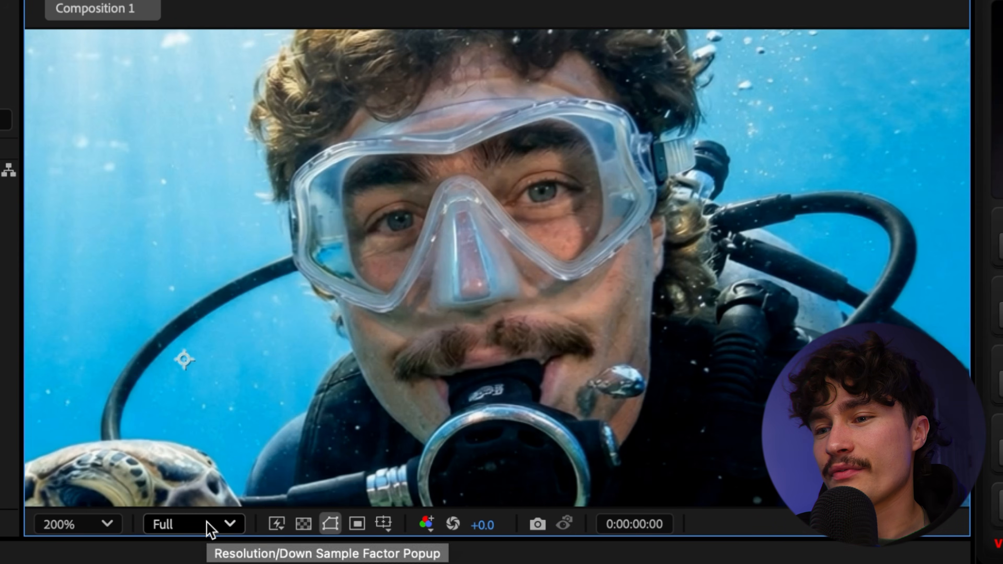
pyautogui.click(210, 528)
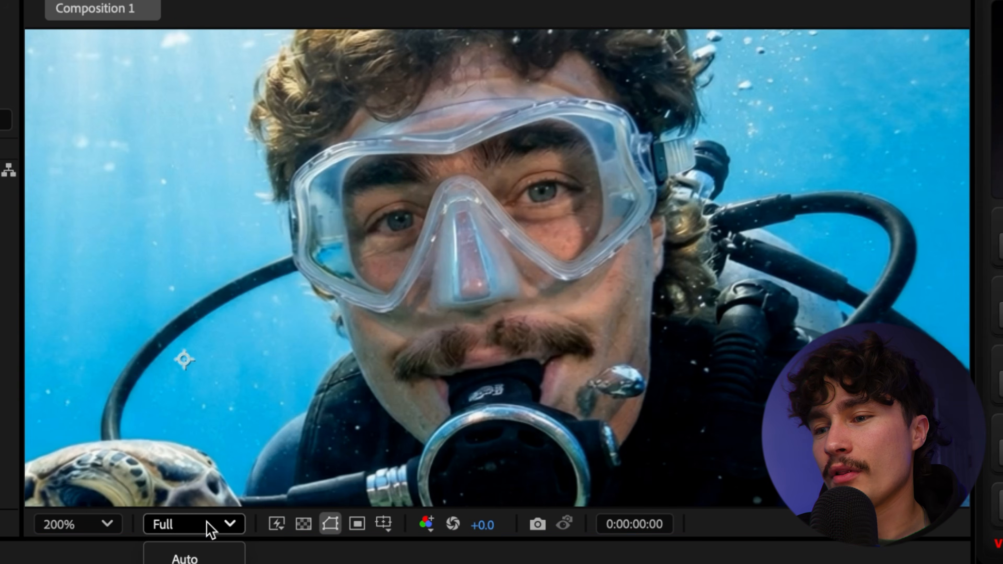
pyautogui.click(190, 563)
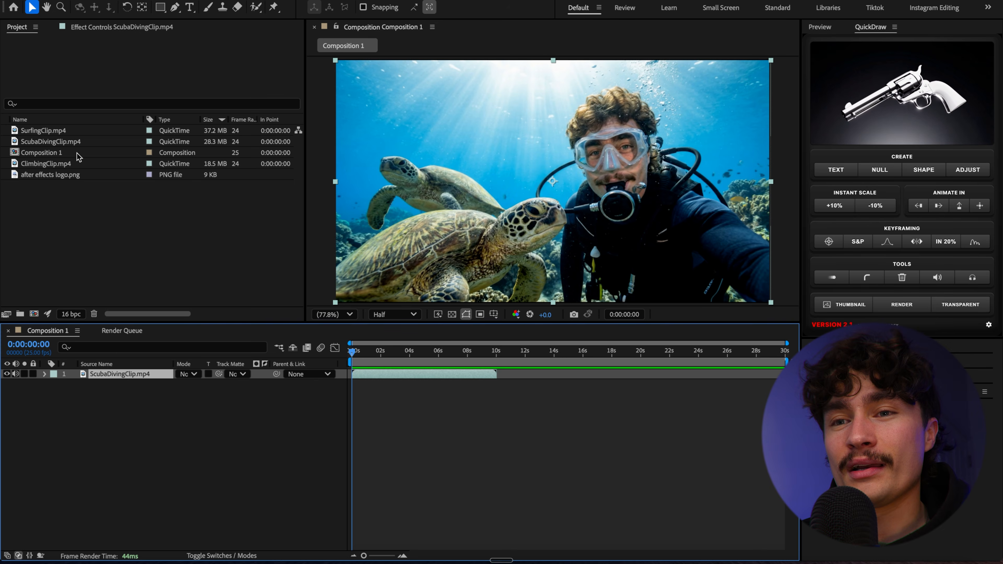
# - Add SurfingClip.mp4 to the timeline and move the ScubaDivingClip.mp4 layer beneath it
pyautogui.click(90, 132)
pyautogui.moveTo(89, 132); pyautogui.dragTo(118, 459)
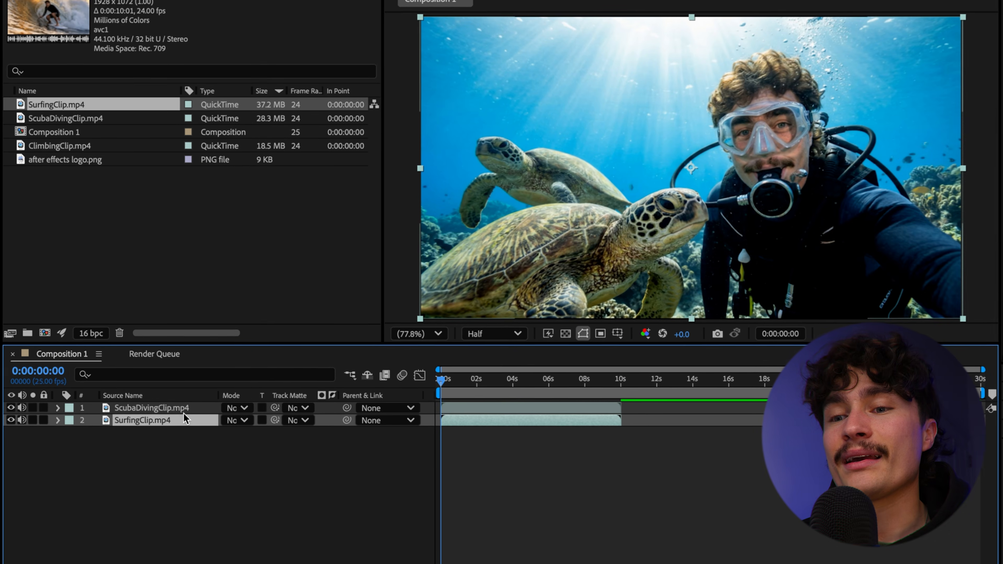
pyautogui.click(184, 413)
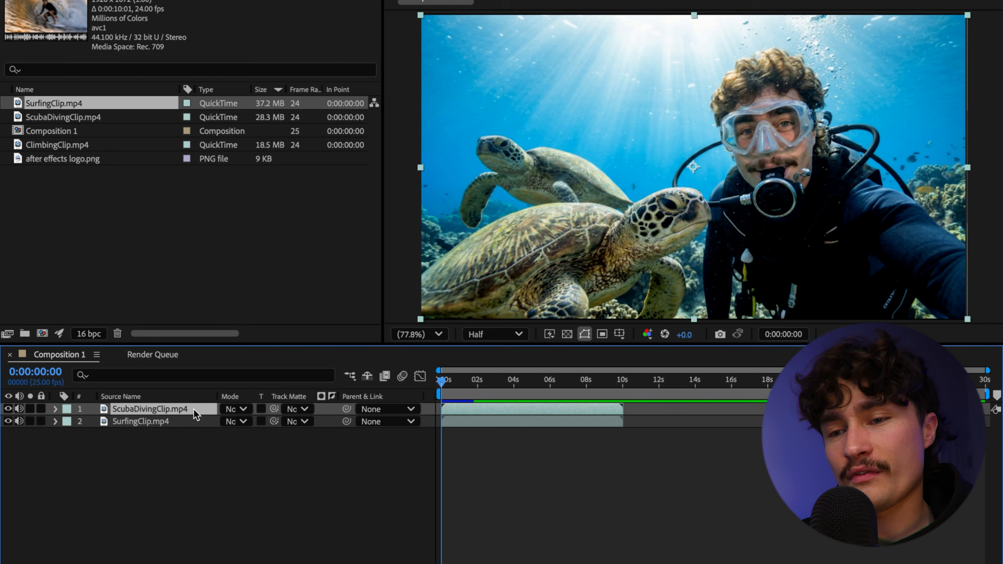
pyautogui.moveTo(201, 411); pyautogui.dragTo(201, 431)
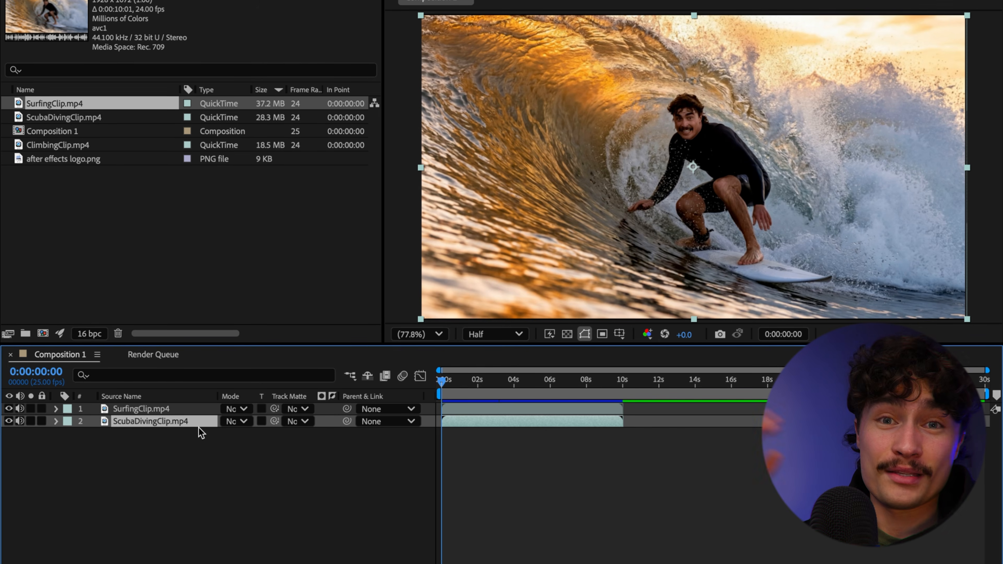
# - Scale the SurfingClip.mp4 layer down to about half the frame's width and place it over the turtles beside the diver
pyautogui.click(193, 408)
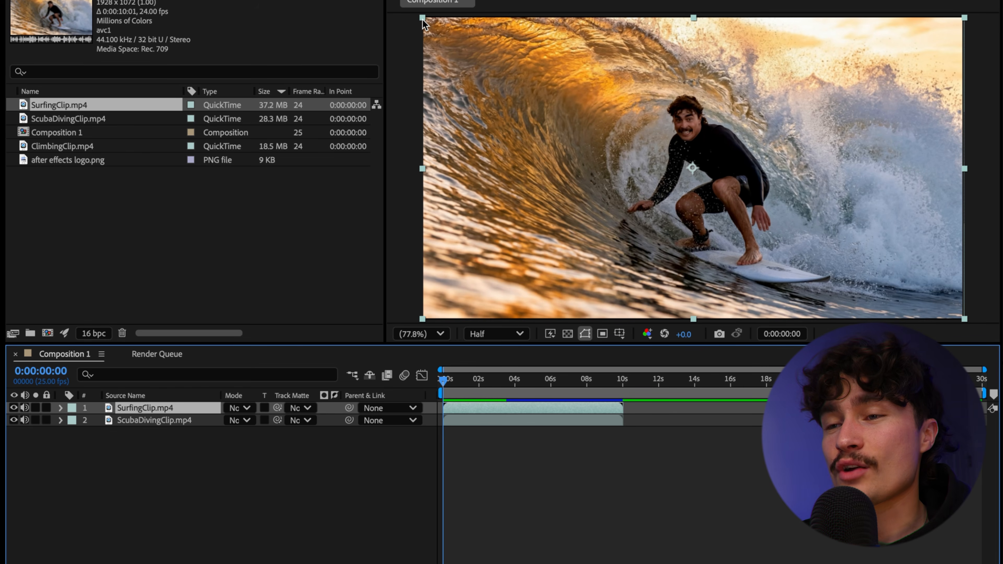
pyautogui.moveTo(422, 19); pyautogui.dragTo(426, 20)
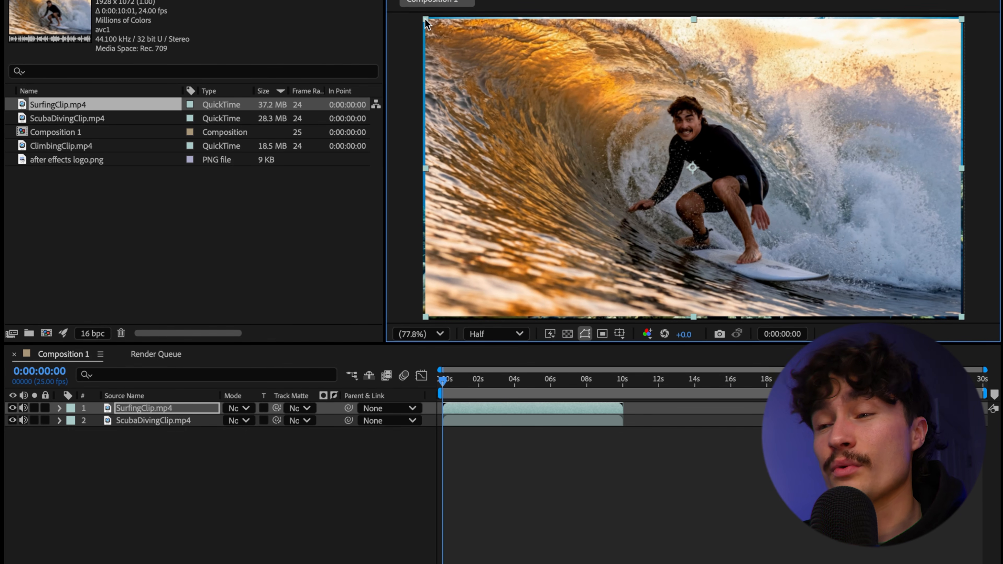
pyautogui.moveTo(426, 23); pyautogui.dragTo(566, 87)
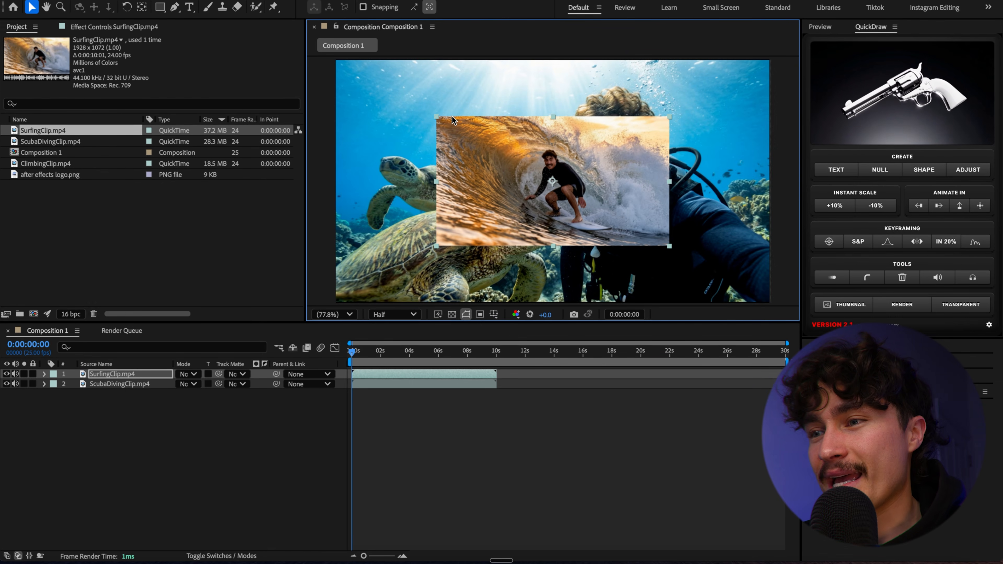
pyautogui.moveTo(452, 117); pyautogui.dragTo(454, 118)
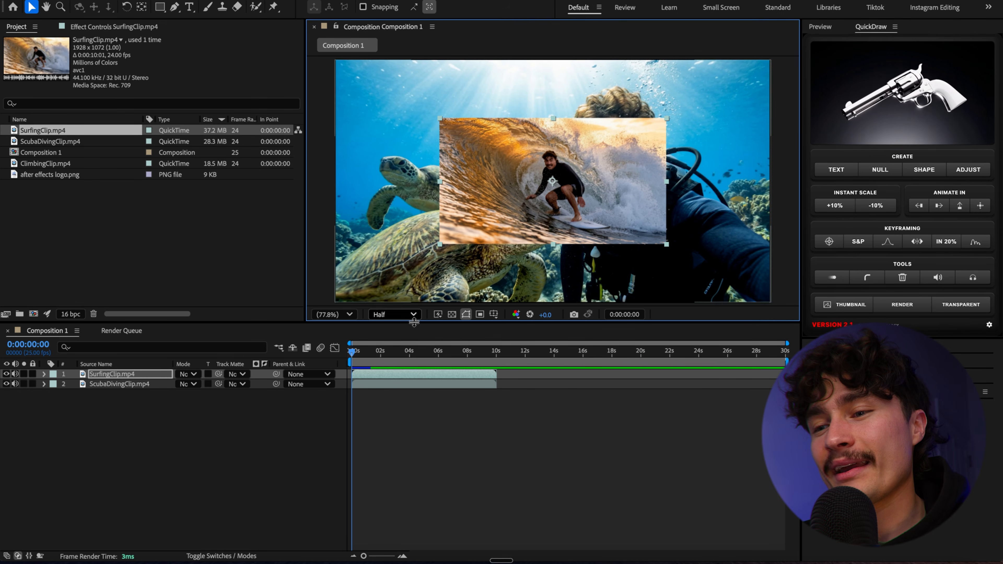
pyautogui.moveTo(502, 195); pyautogui.dragTo(478, 157)
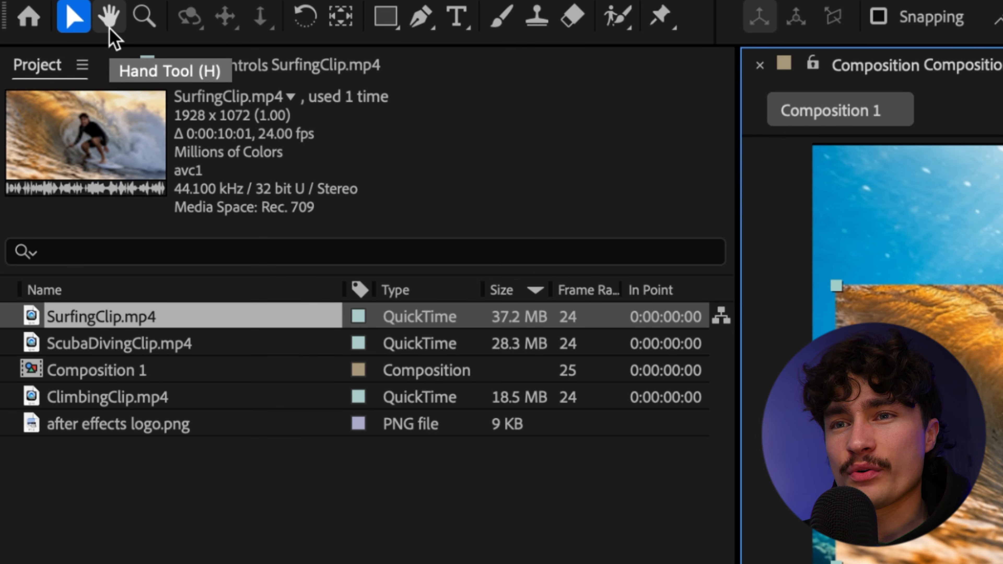
# - Pan the composition view downward with the Hand tool
pyautogui.click(110, 22)
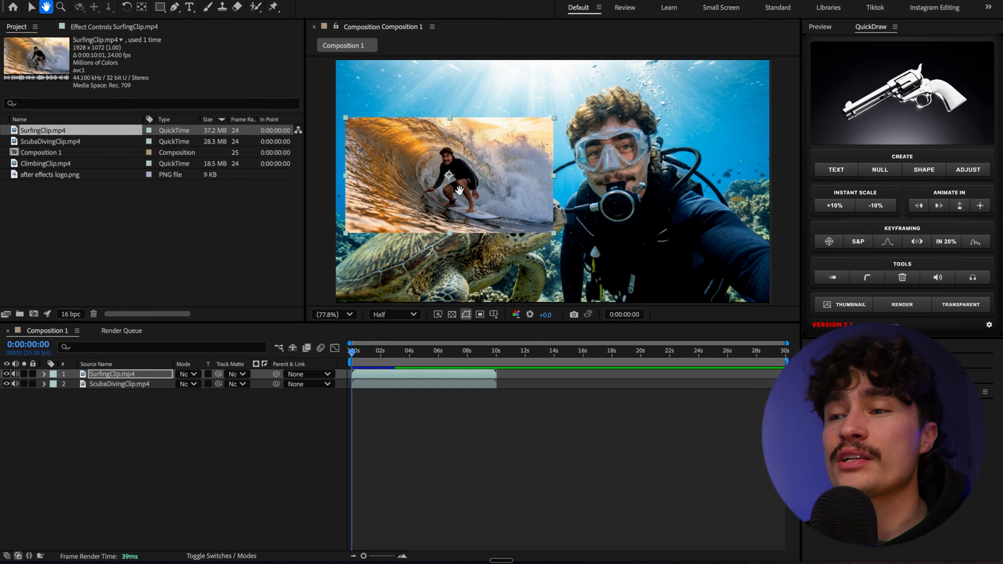
pyautogui.moveTo(510, 140); pyautogui.dragTo(510, 183)
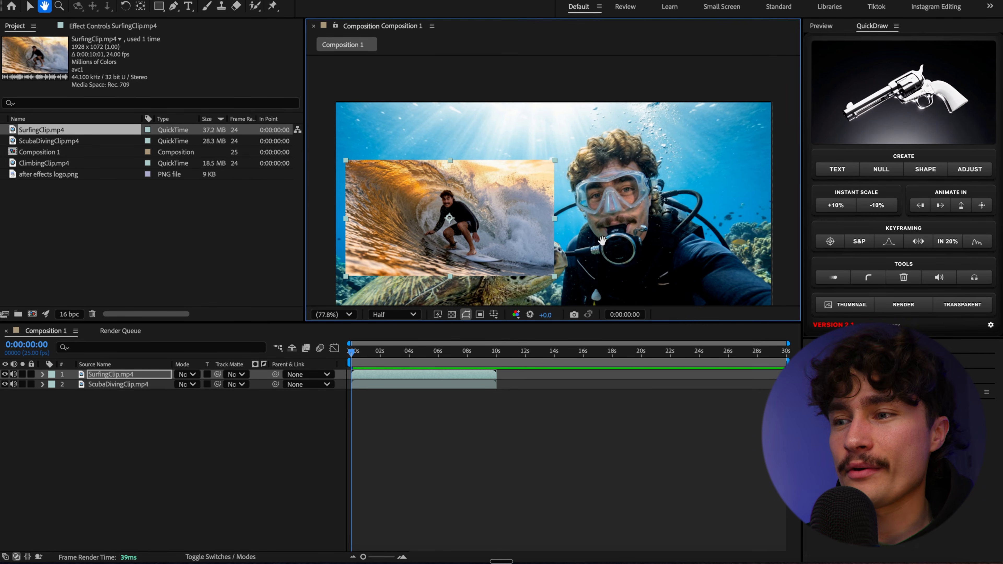
# - Pan around the composition with the Hand tool, zoom in to 400% on the surfer, and zoom back out
pyautogui.moveTo(602, 240); pyautogui.dragTo(534, 156)
pyautogui.moveTo(627, 109); pyautogui.dragTo(564, 209)
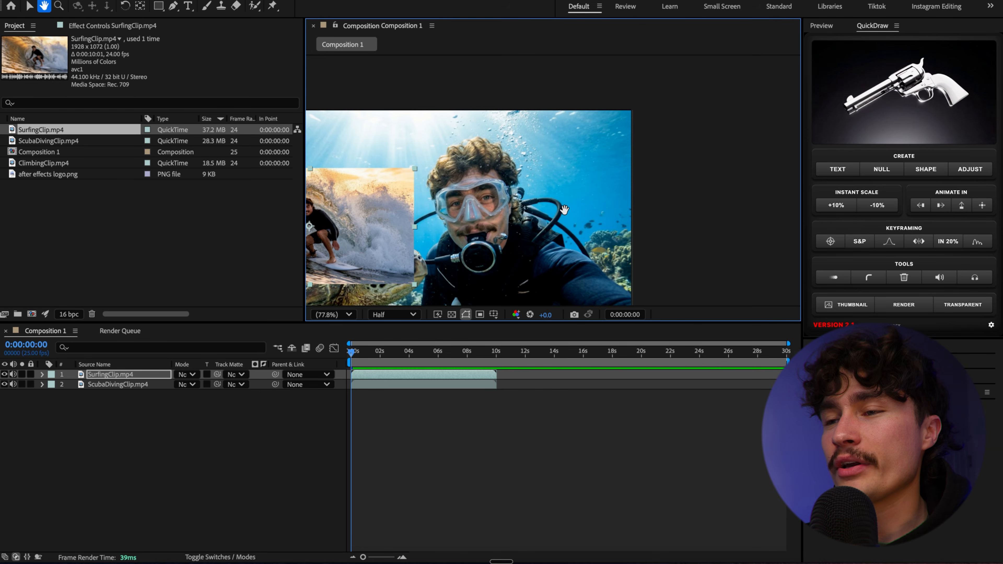
pyautogui.moveTo(473, 182); pyautogui.dragTo(603, 158)
pyautogui.moveTo(427, 165); pyautogui.dragTo(478, 169)
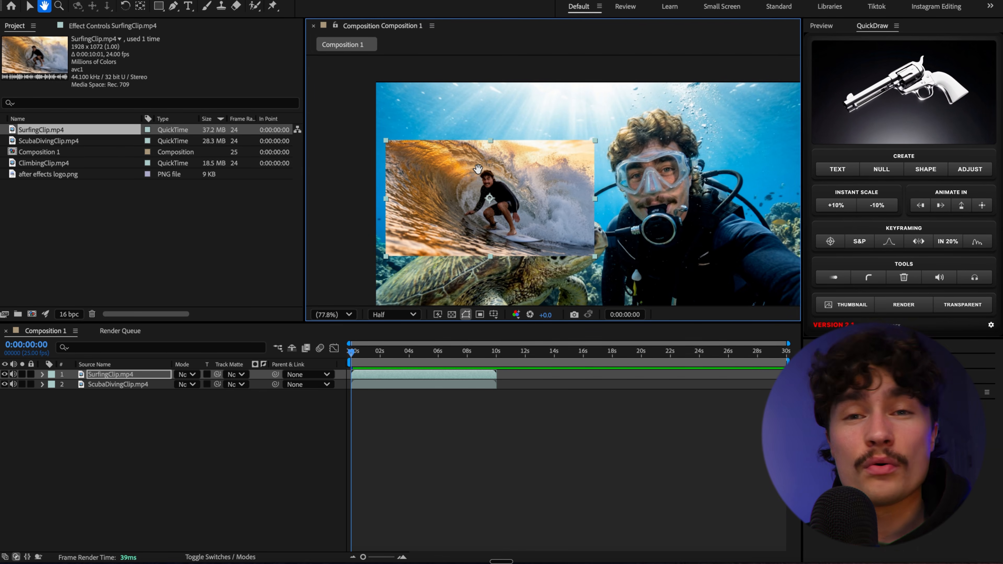
pyautogui.scroll(5, 478, 174)
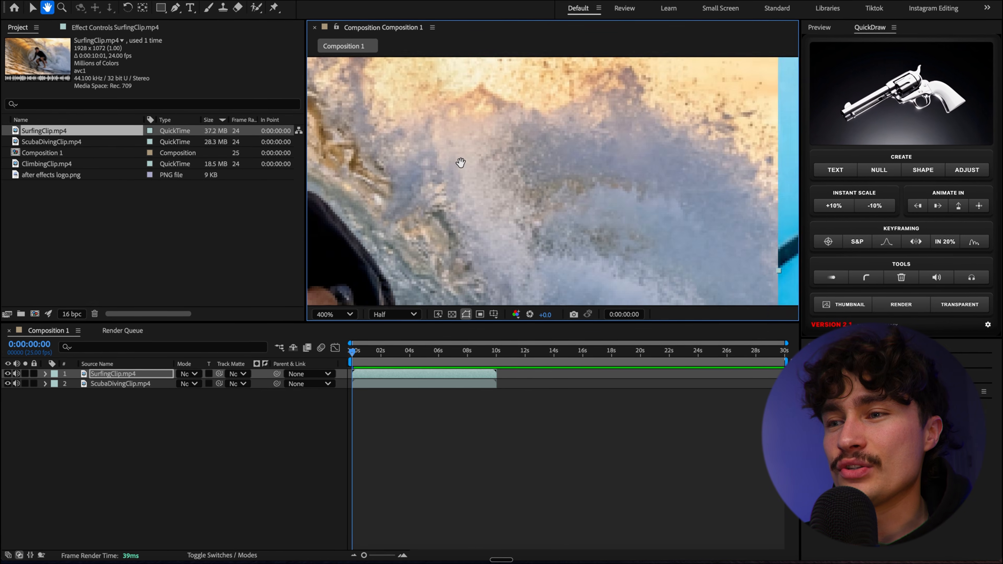
pyautogui.moveTo(459, 163); pyautogui.dragTo(573, 147)
pyautogui.moveTo(456, 149); pyautogui.dragTo(537, 182)
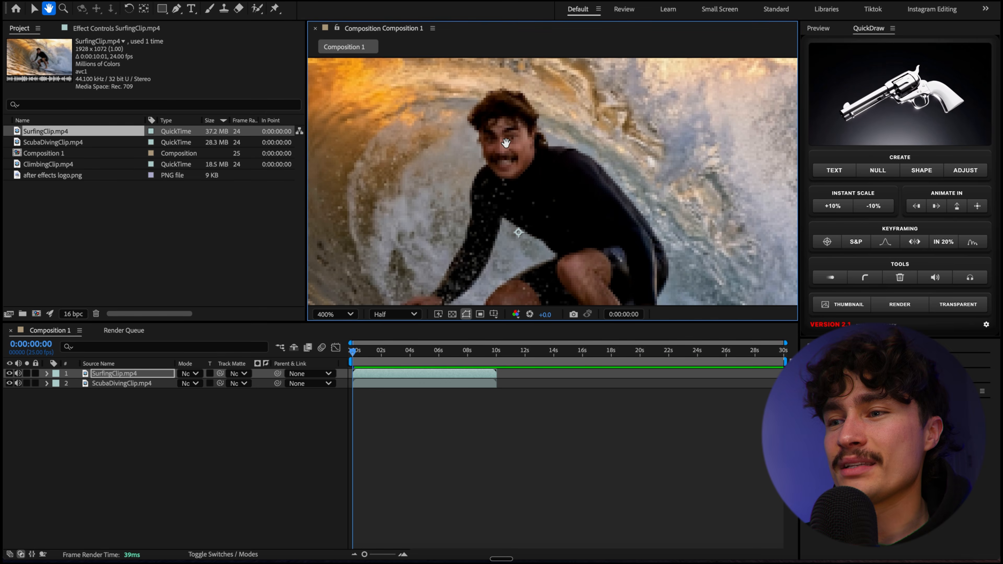
pyautogui.scroll(-6, 506, 142)
pyautogui.moveTo(544, 196); pyautogui.dragTo(536, 188)
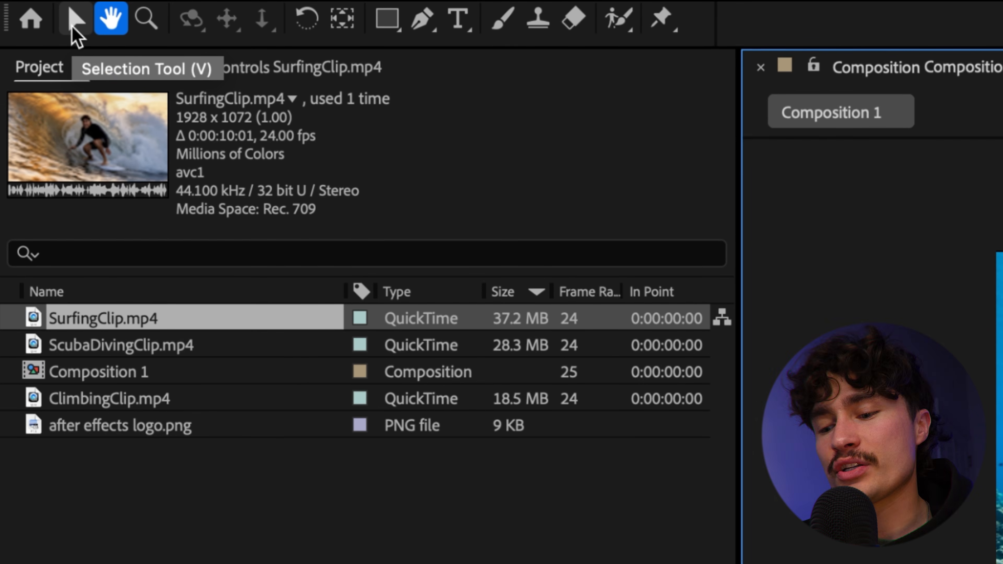
# - Switch to the Selection tool, hide the SurfingClip.mp4 layer and make it visible again
pyautogui.click(73, 27)
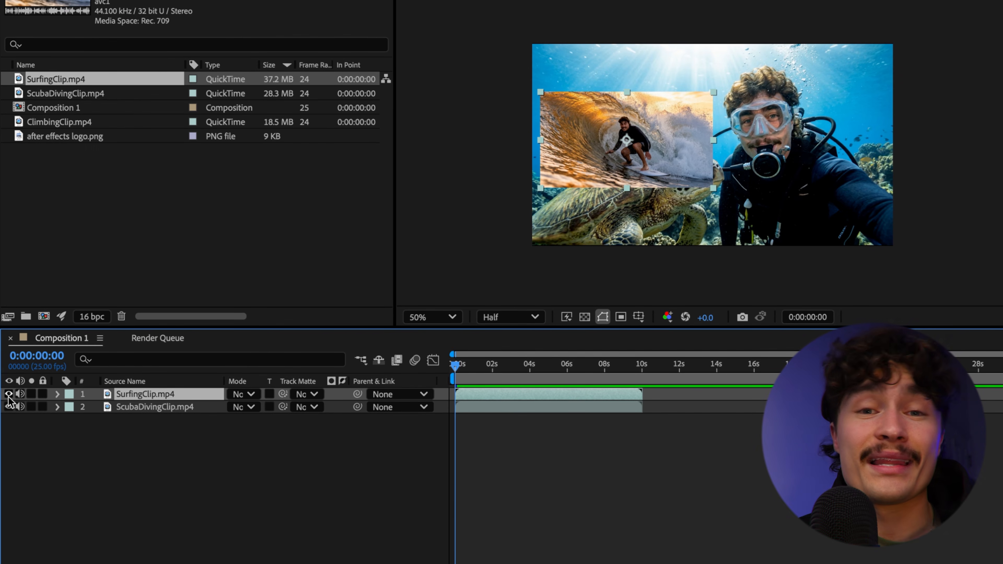
pyautogui.click(8, 395)
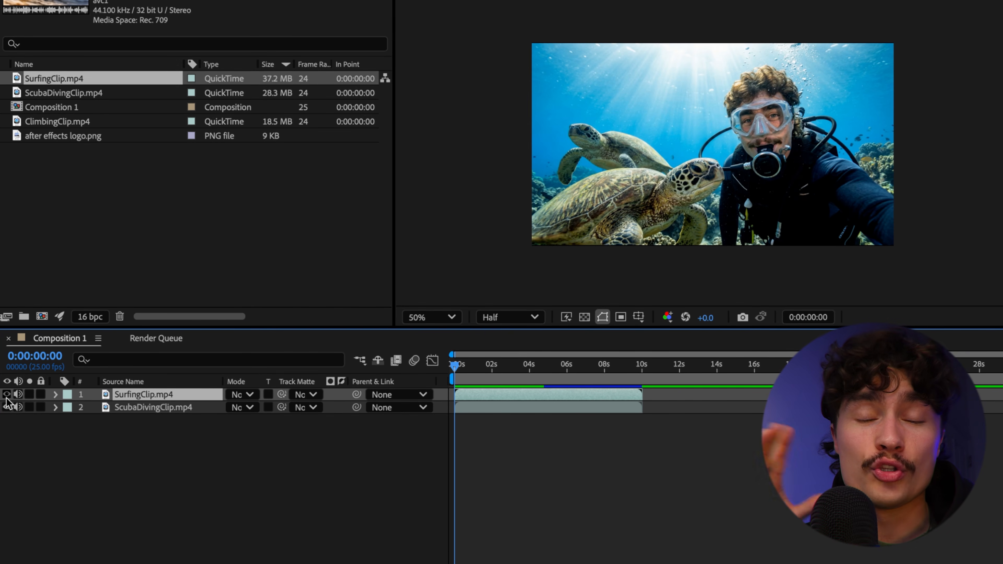
pyautogui.click(6, 394)
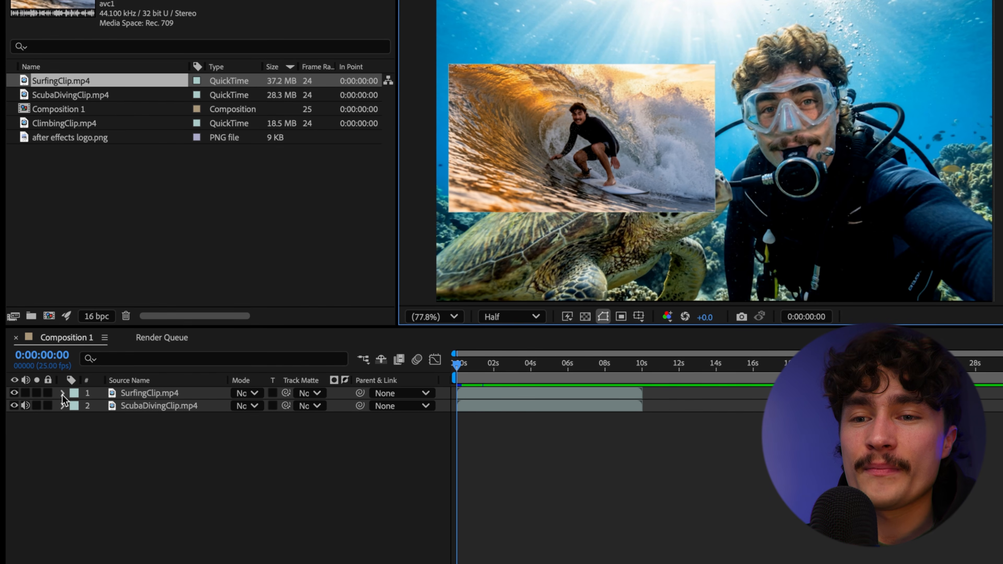
# - Expand the SurfingClip.mp4 layer's Transform properties, set its Position to 929.3, 664.3 and adjust its Scale
pyautogui.click(62, 394)
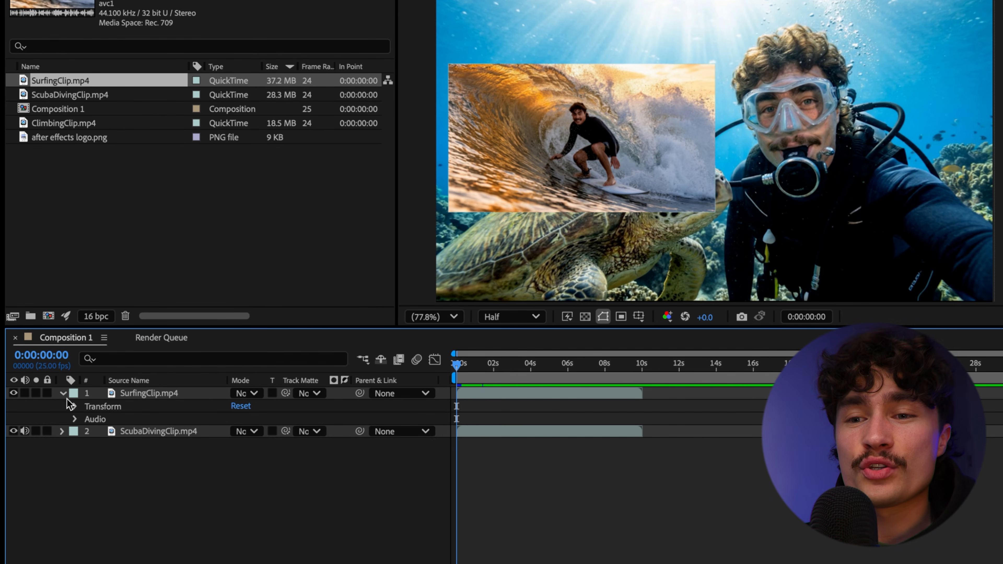
pyautogui.click(74, 409)
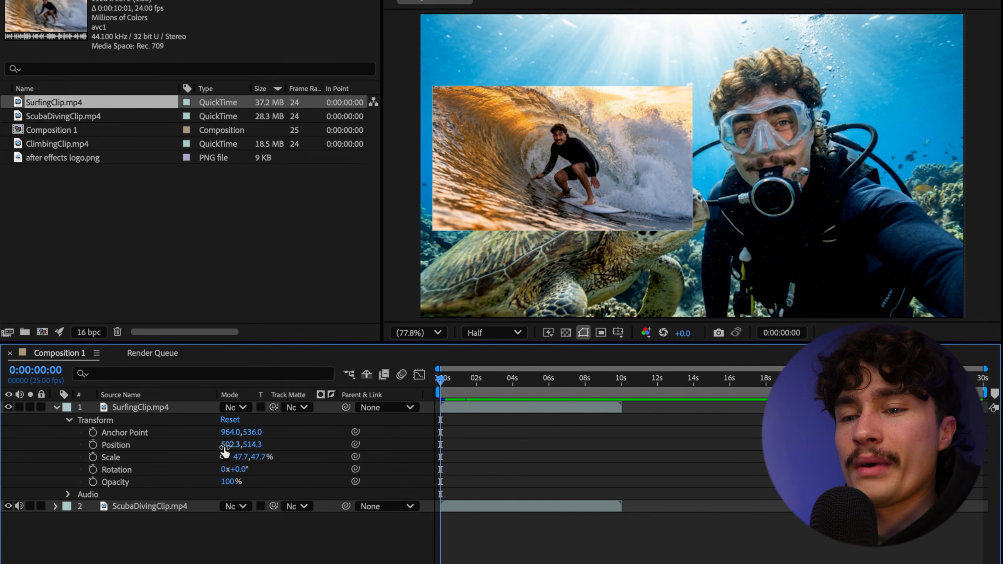
pyautogui.moveTo(225, 446); pyautogui.dragTo(248, 446)
pyautogui.moveTo(306, 490); pyautogui.dragTo(528, 486)
pyautogui.moveTo(525, 481); pyautogui.dragTo(567, 481)
pyautogui.moveTo(249, 444); pyautogui.dragTo(374, 439)
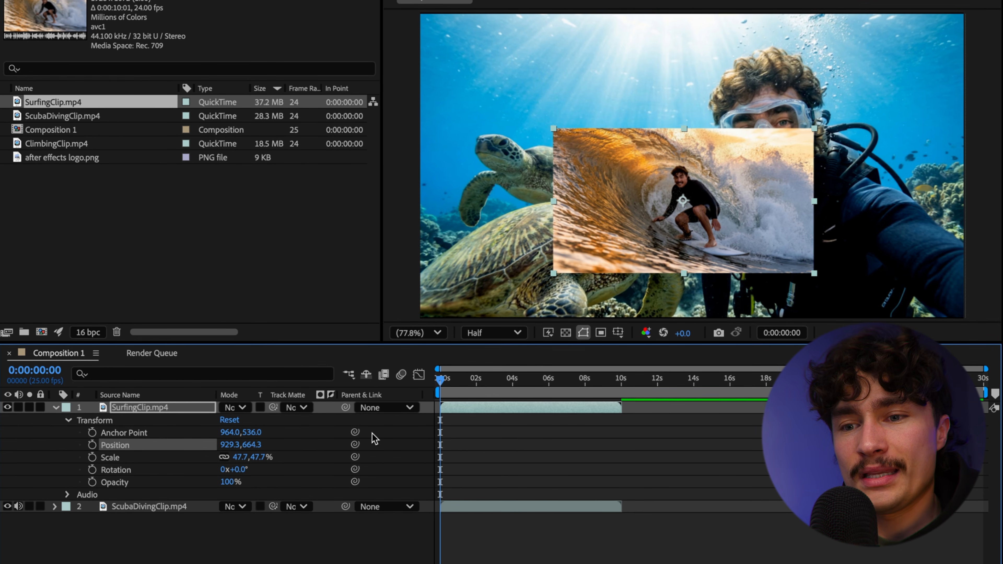
pyautogui.moveTo(240, 458); pyautogui.dragTo(243, 480)
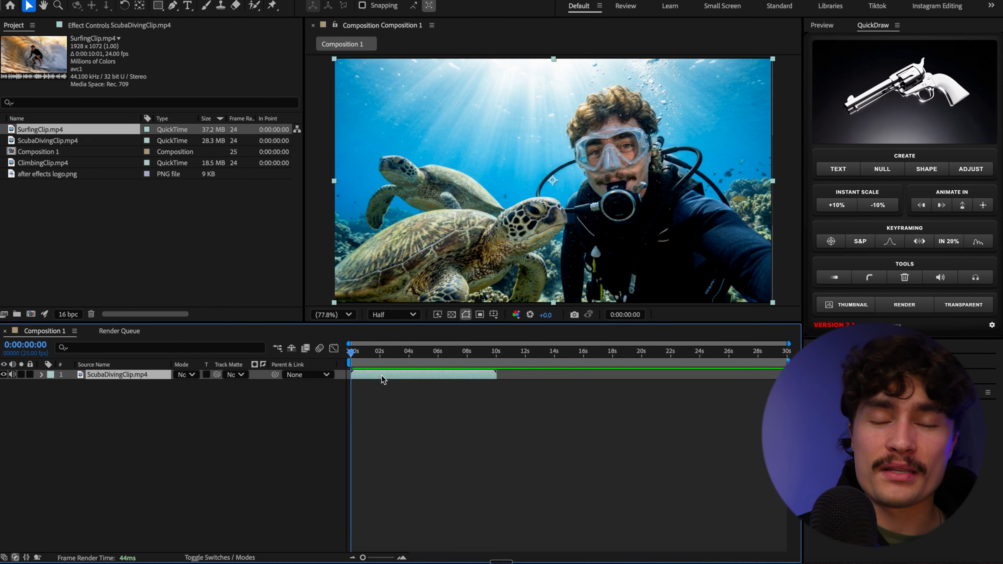
# - Delete the ScubaDivingClip.mp4 layer and add the After Effects logo image to the timeline, aligned to start at 0 seconds
pyautogui.press('Delete')
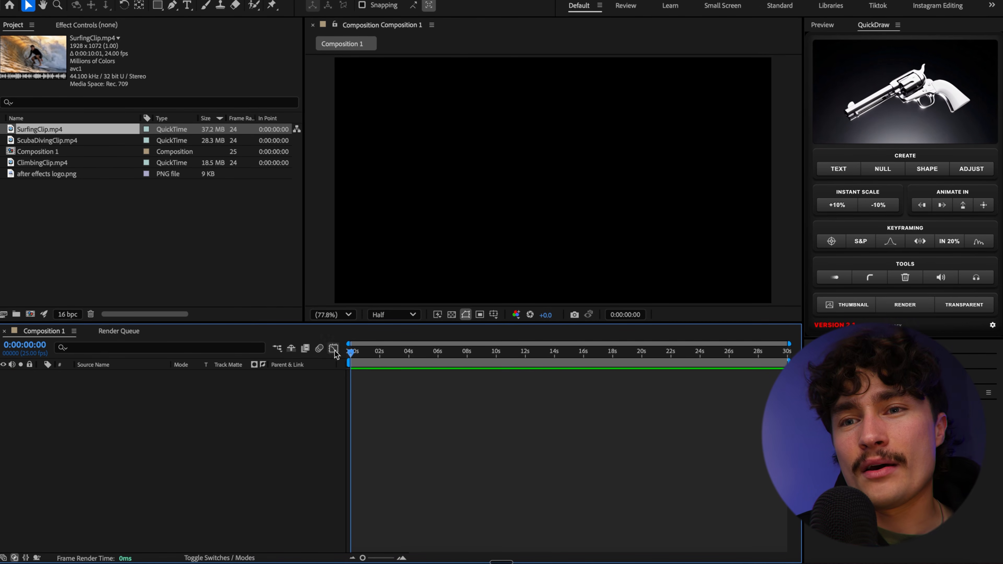
pyautogui.click(99, 176)
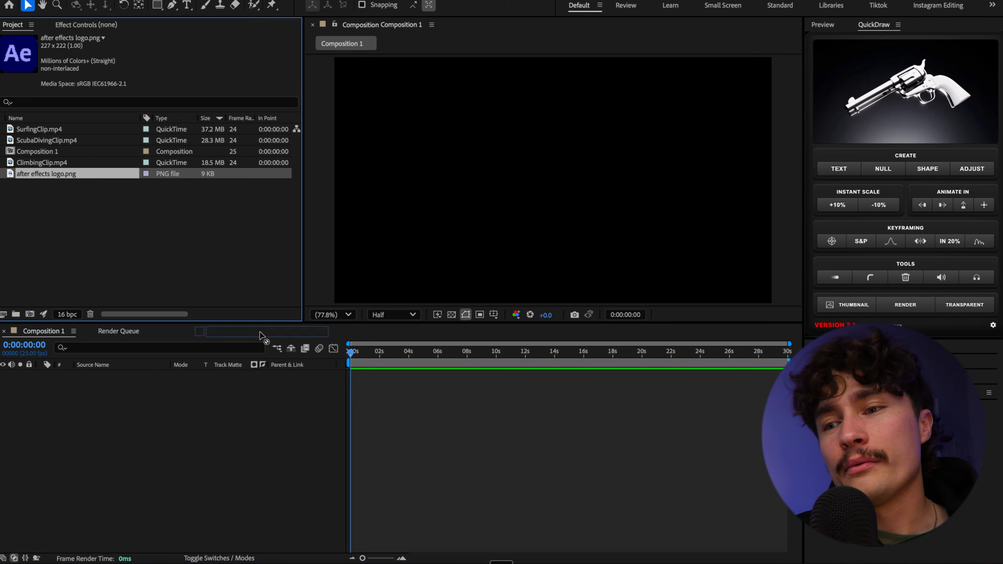
pyautogui.moveTo(390, 421); pyautogui.dragTo(390, 418)
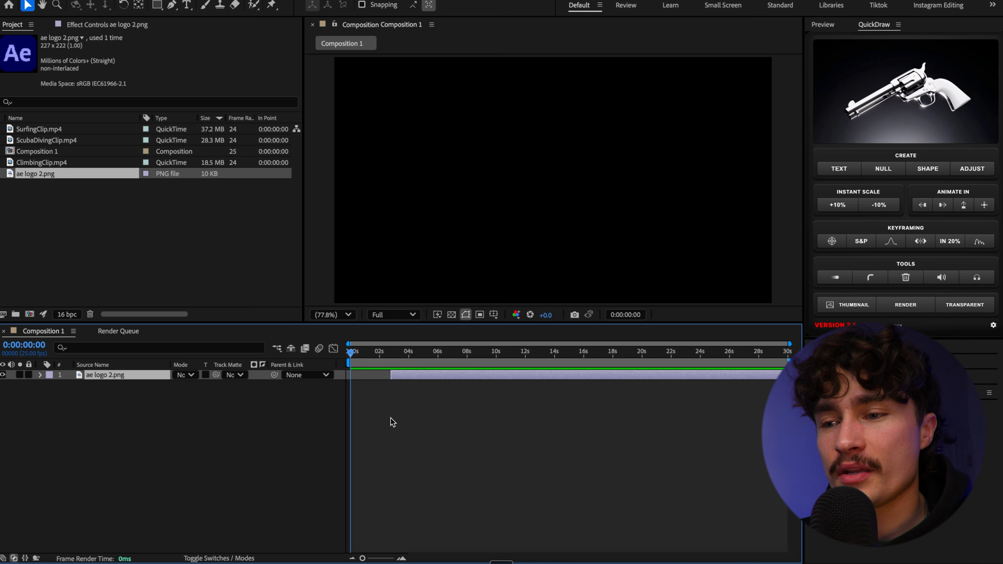
pyautogui.moveTo(398, 375); pyautogui.dragTo(364, 388)
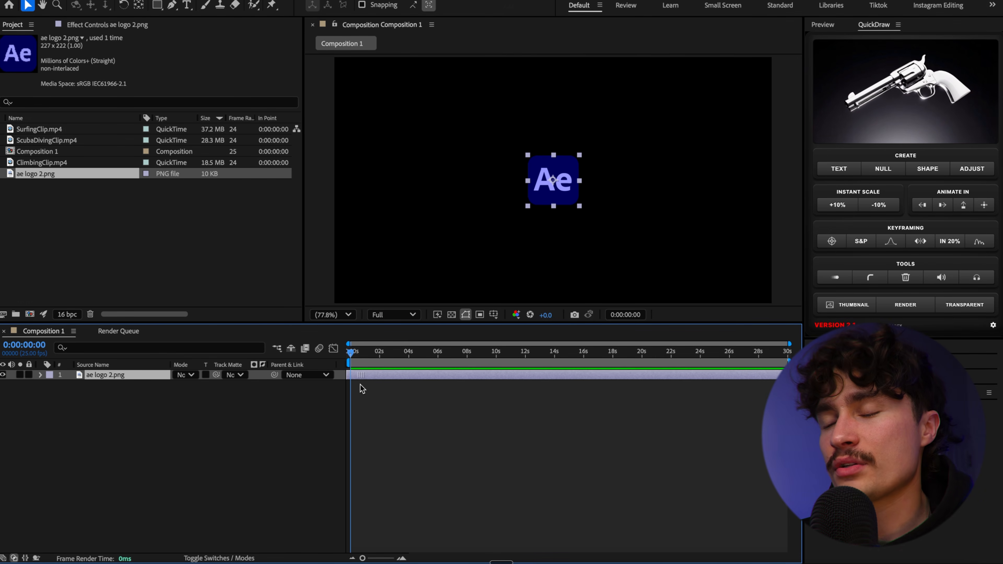
# - Enlarge the After Effects logo layer to about 213% scale, keeping it centred in the composition
pyautogui.click(845, 214)
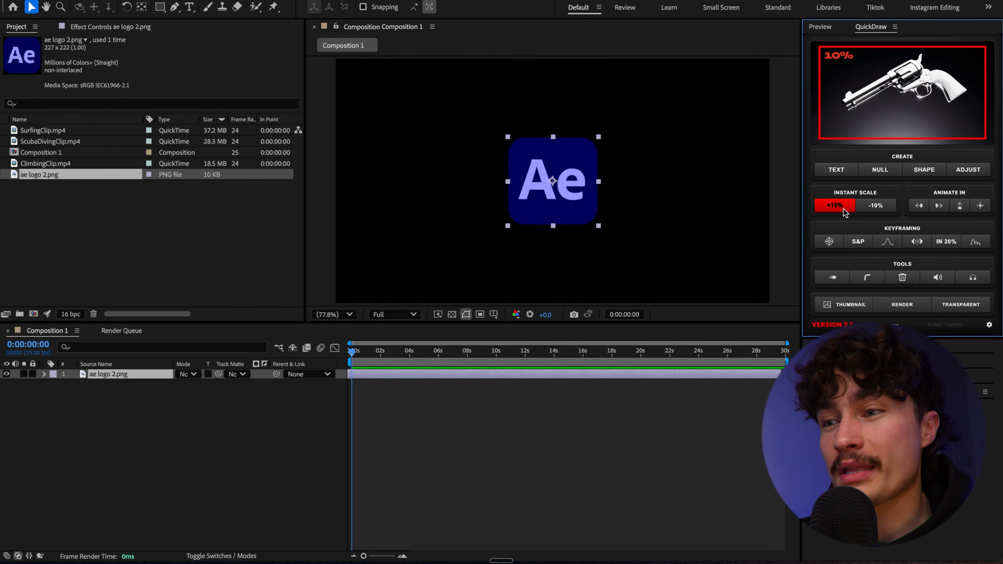
pyautogui.click(844, 212)
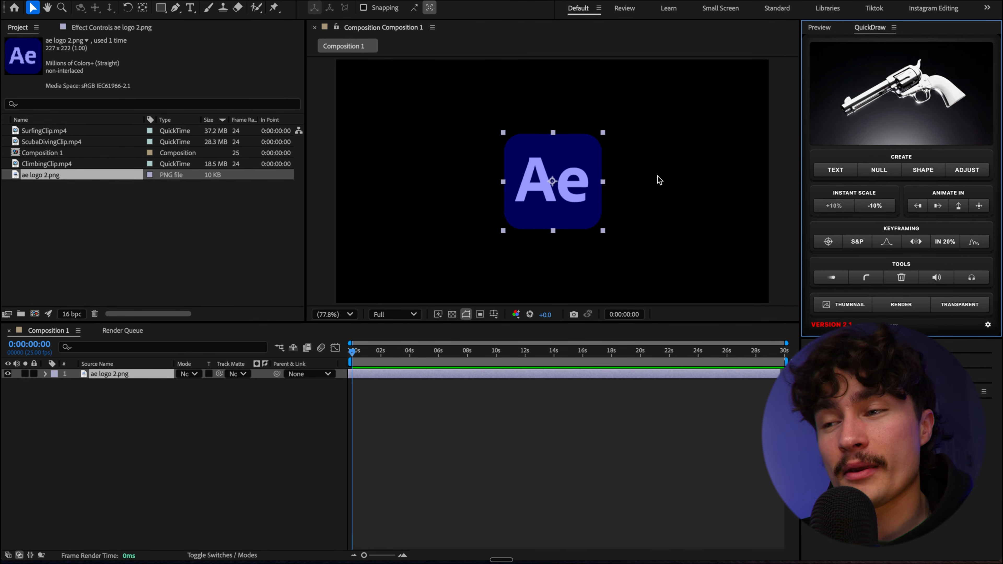
pyautogui.click(603, 135)
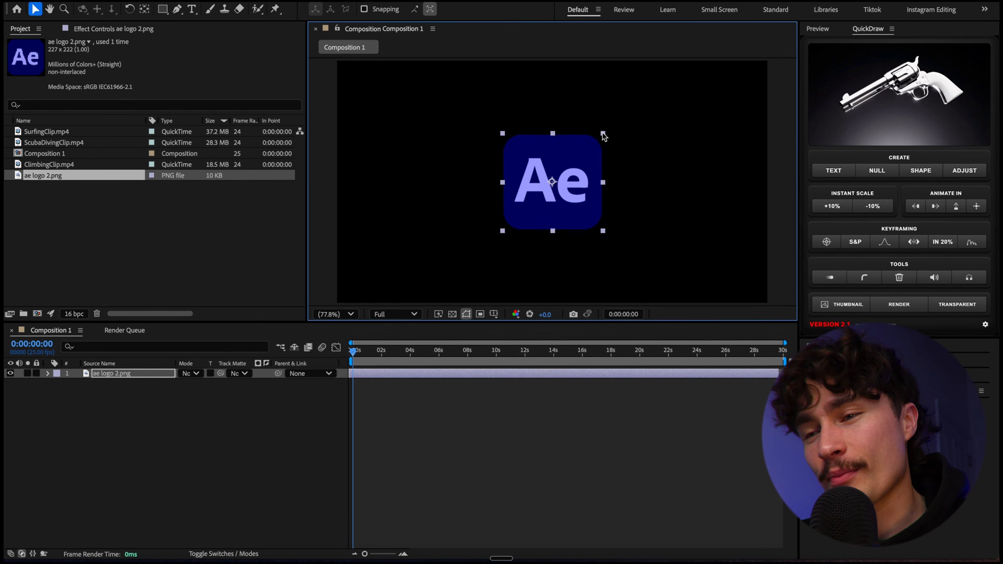
pyautogui.moveTo(603, 136); pyautogui.dragTo(607, 122)
pyautogui.click(479, 378)
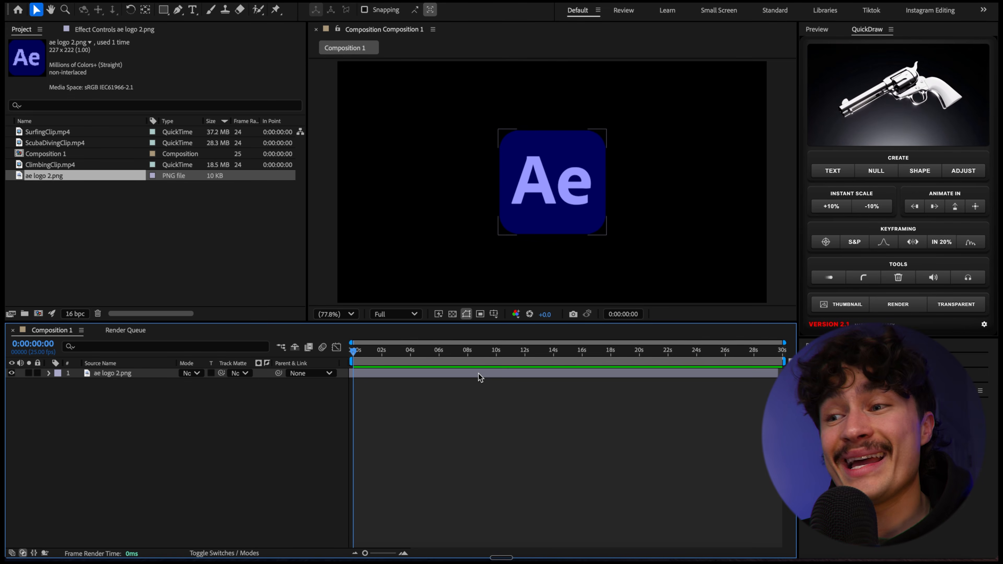
# - Expand the logo layer's Transform properties and set its Position to 486.0, 540.0
pyautogui.click(479, 377)
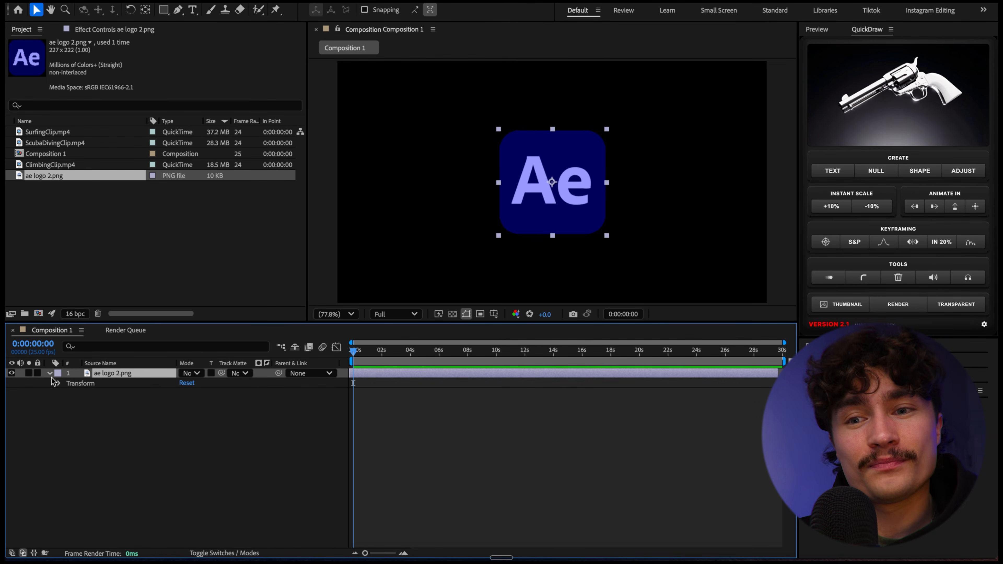
pyautogui.click(58, 384)
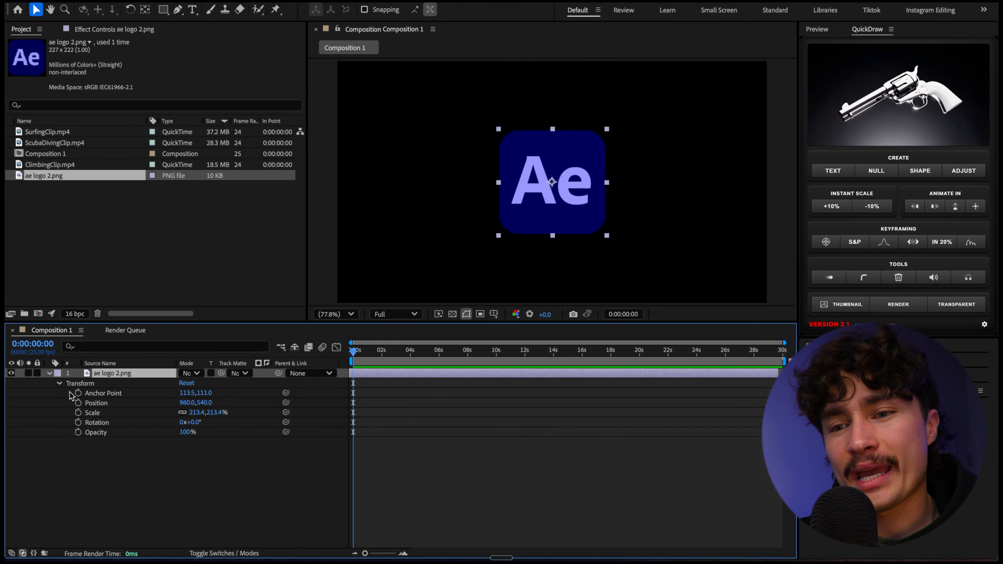
pyautogui.moveTo(188, 405); pyautogui.dragTo(5, 425)
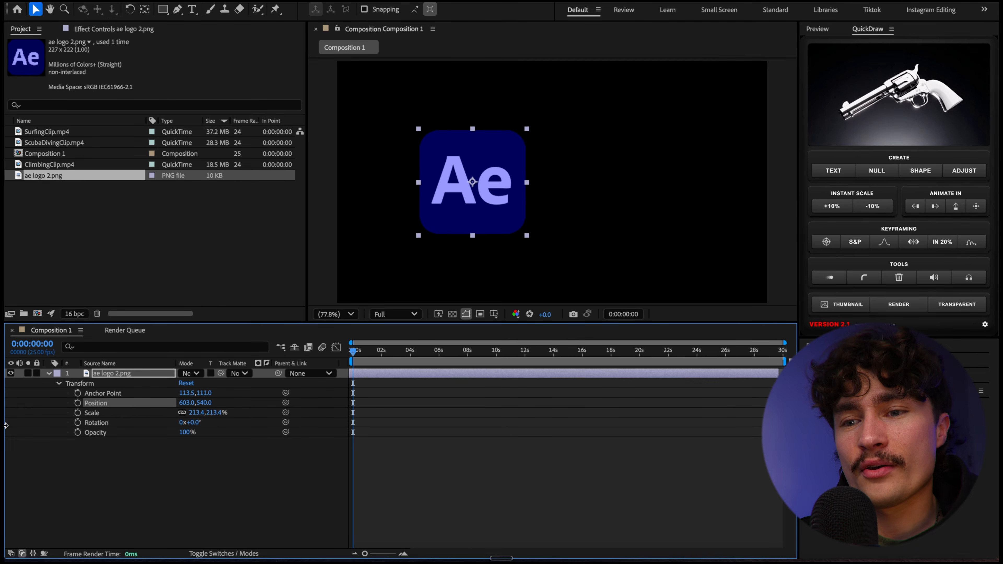
pyautogui.moveTo(176, 406); pyautogui.dragTo(127, 412)
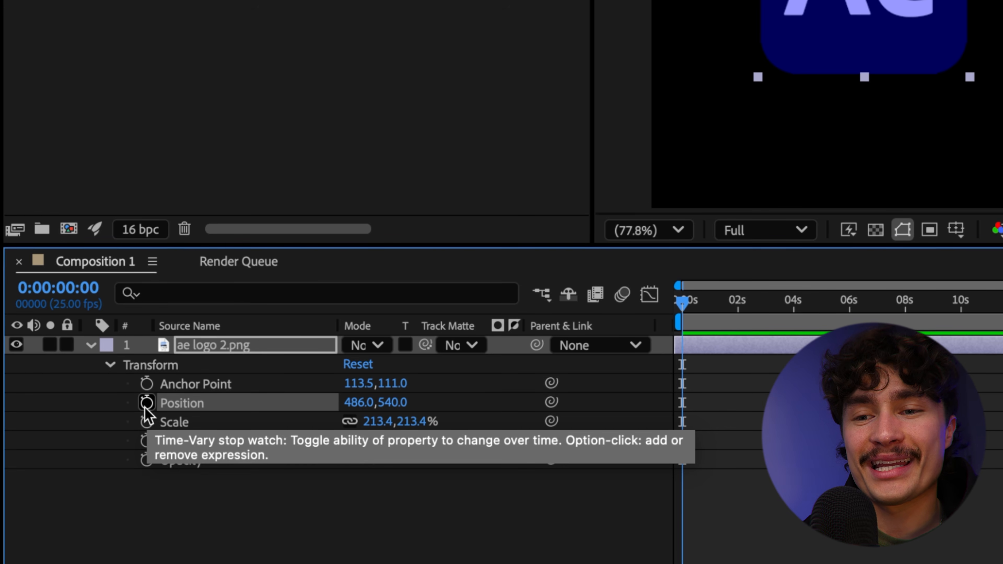
# - Keyframe the logo's Position at 0 seconds and add a second keyframe of 1511.0, 540.0 at 0:00:04:02
pyautogui.click(146, 403)
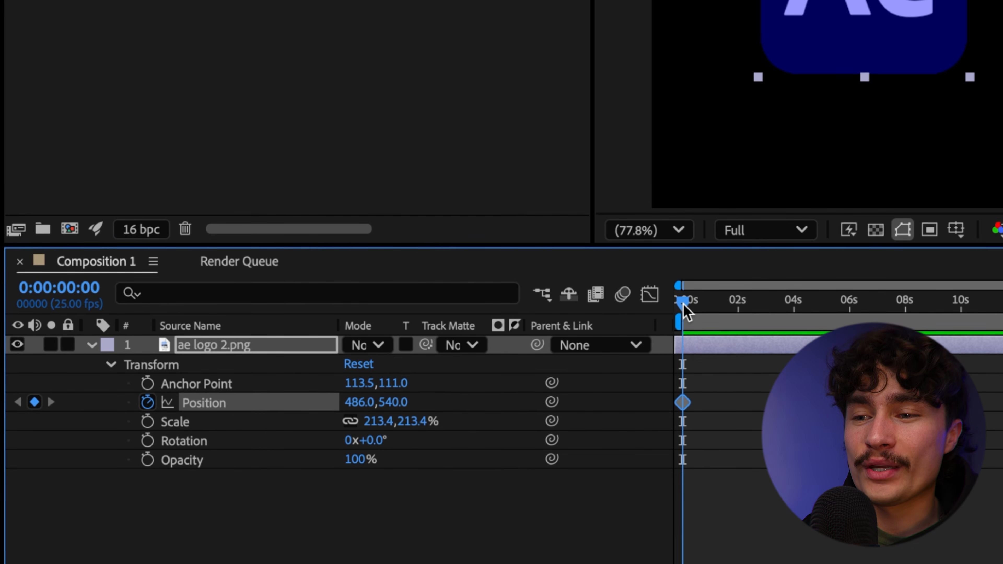
pyautogui.moveTo(704, 314); pyautogui.dragTo(790, 313)
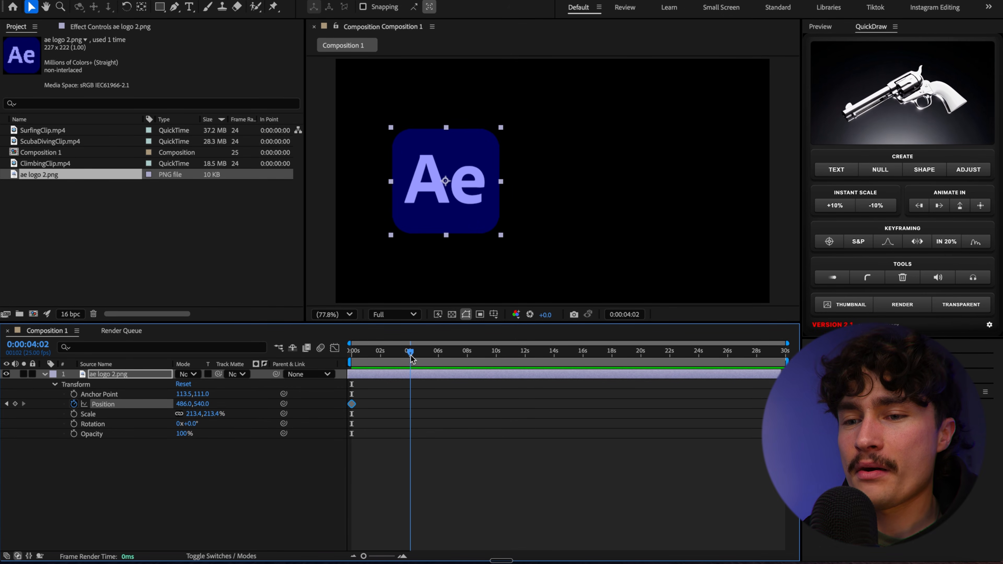
pyautogui.moveTo(182, 404); pyautogui.dragTo(478, 318)
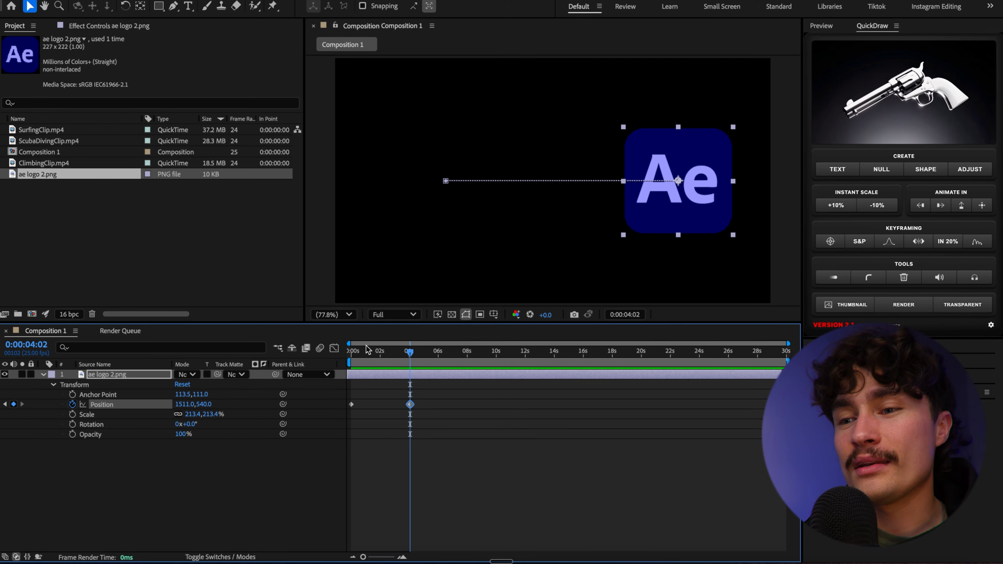
# - Return to the start of the timeline and preview the logo's position animation
pyautogui.click(351, 353)
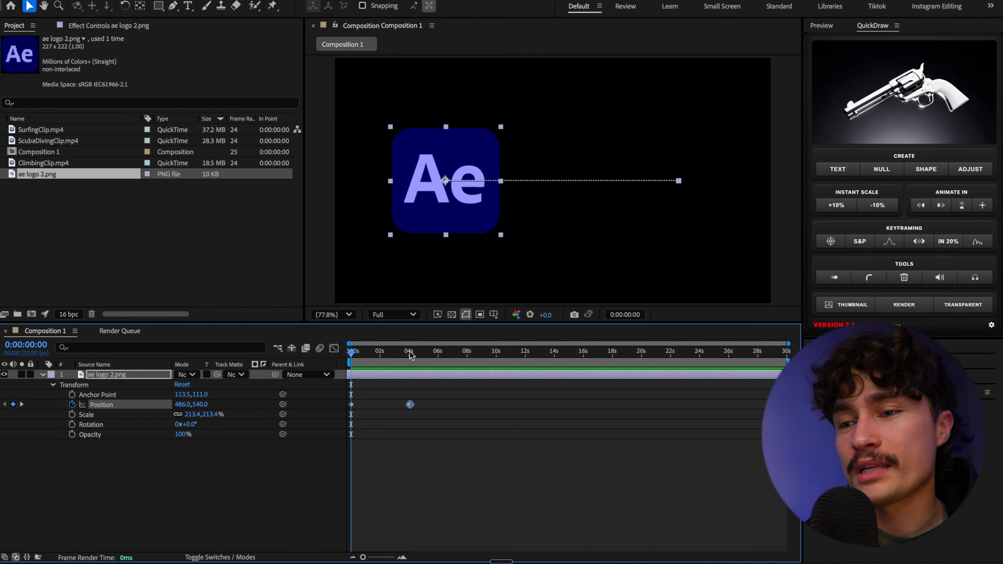
pyautogui.moveTo(354, 355)
pyautogui.mouseDown()
pyautogui.moveTo(415, 357)
pyautogui.moveTo(351, 355)
pyautogui.mouseUp()
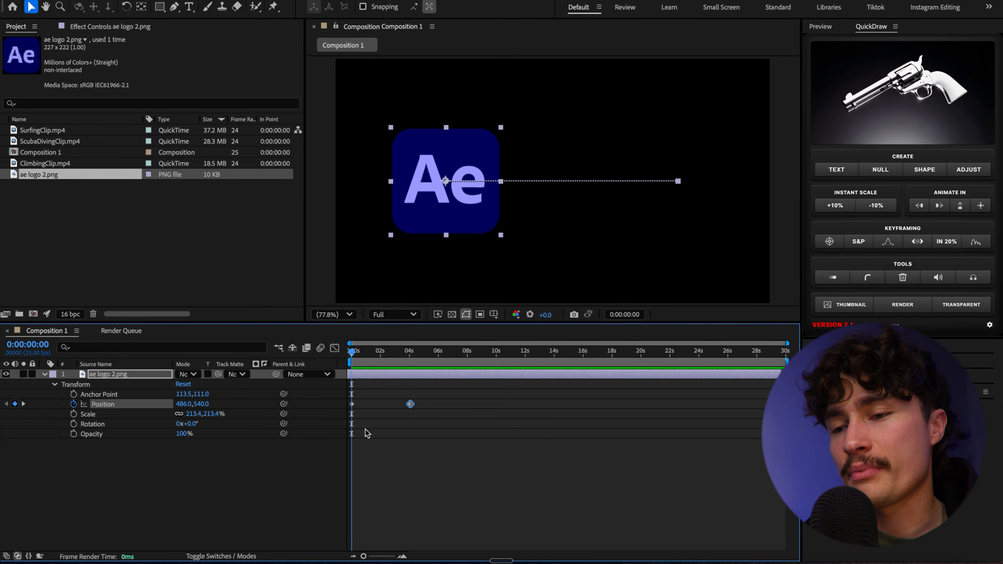
pyautogui.click(365, 461)
pyautogui.press('space')
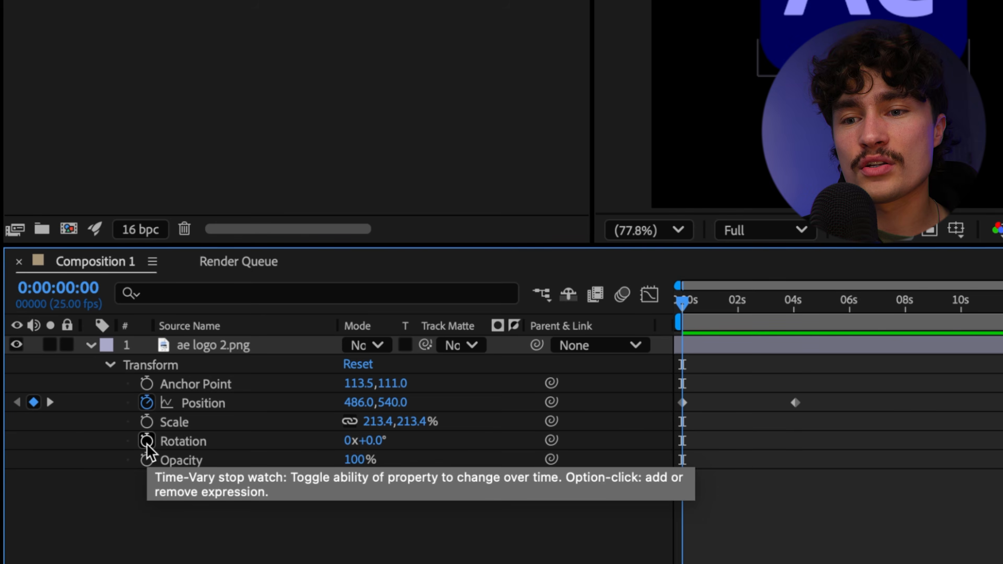
# - Keyframe the logo's Rotation at 0 seconds, set it to one full turn at 0:00:04:02, and preview the animation from the start
pyautogui.click(74, 423)
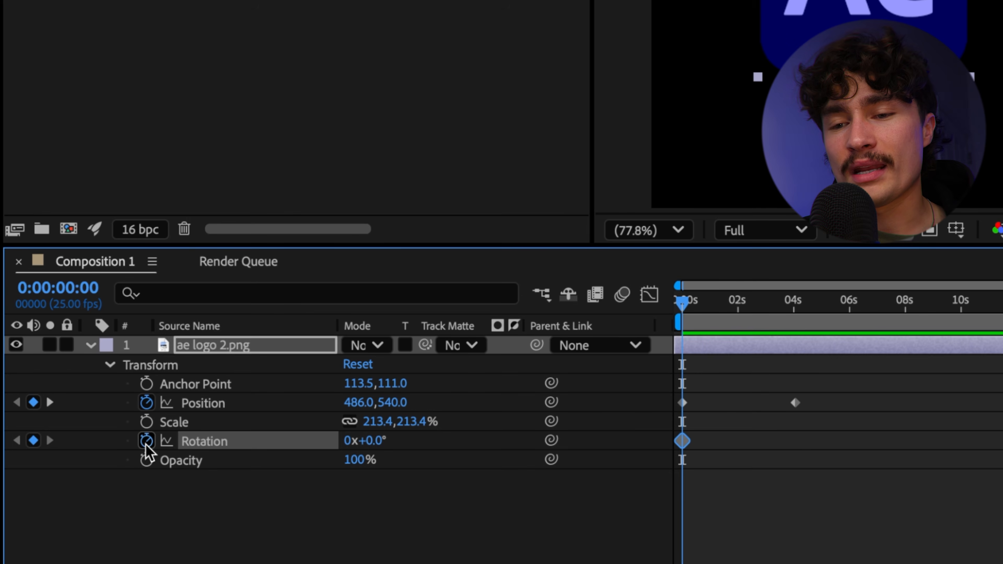
pyautogui.moveTo(702, 306); pyautogui.dragTo(797, 333)
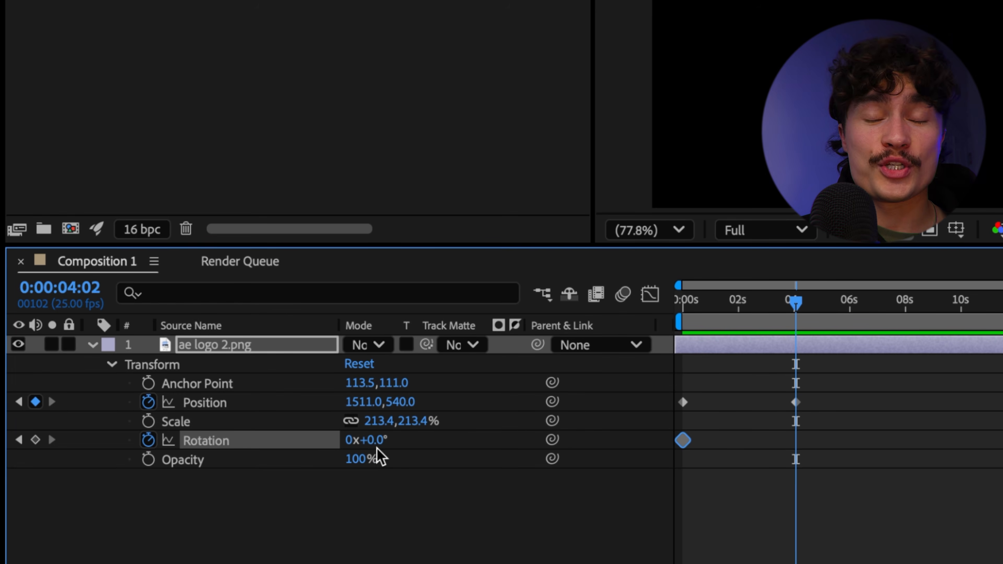
pyautogui.click(350, 439)
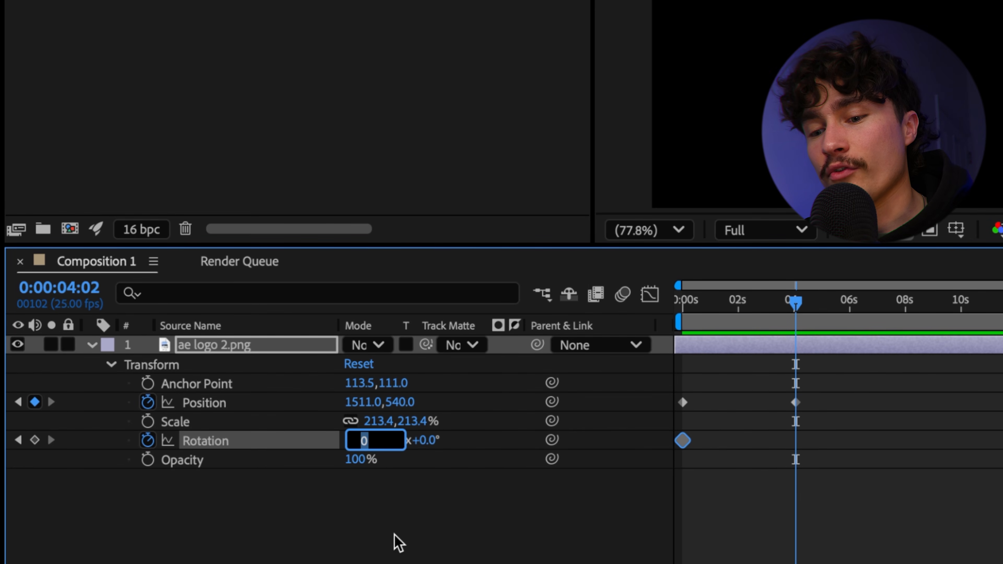
pyautogui.write('1')
pyautogui.press('Return')
pyautogui.click(750, 302)
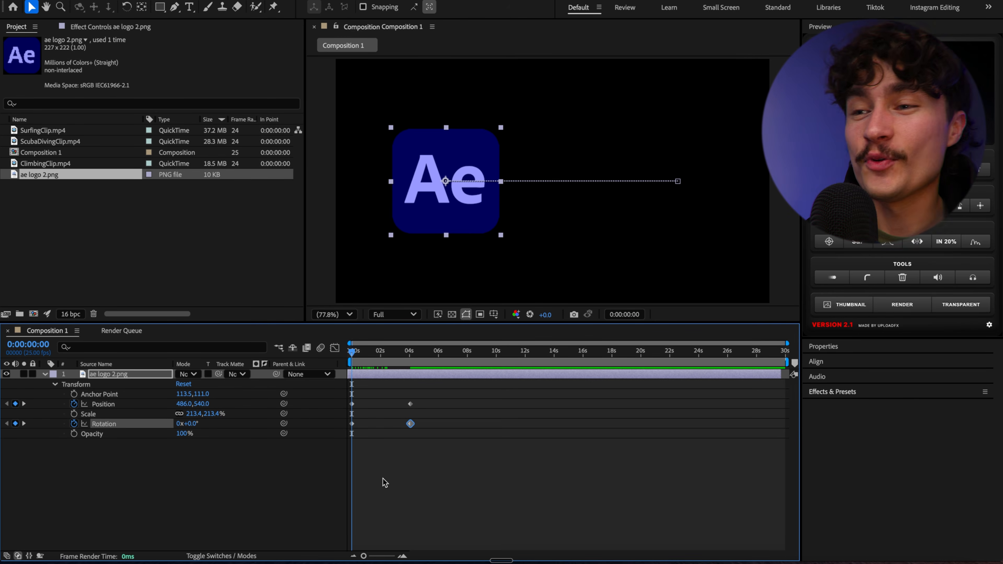
pyautogui.press('space')
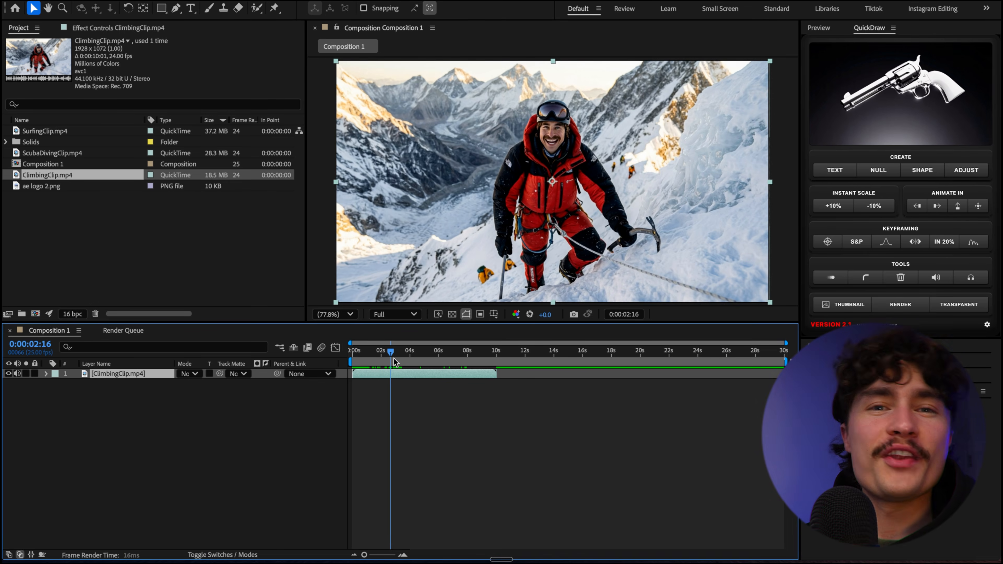
# - Split the ClimbingClip.mp4 layer in two at 0:00:05:19
pyautogui.moveTo(392, 355); pyautogui.dragTo(372, 358)
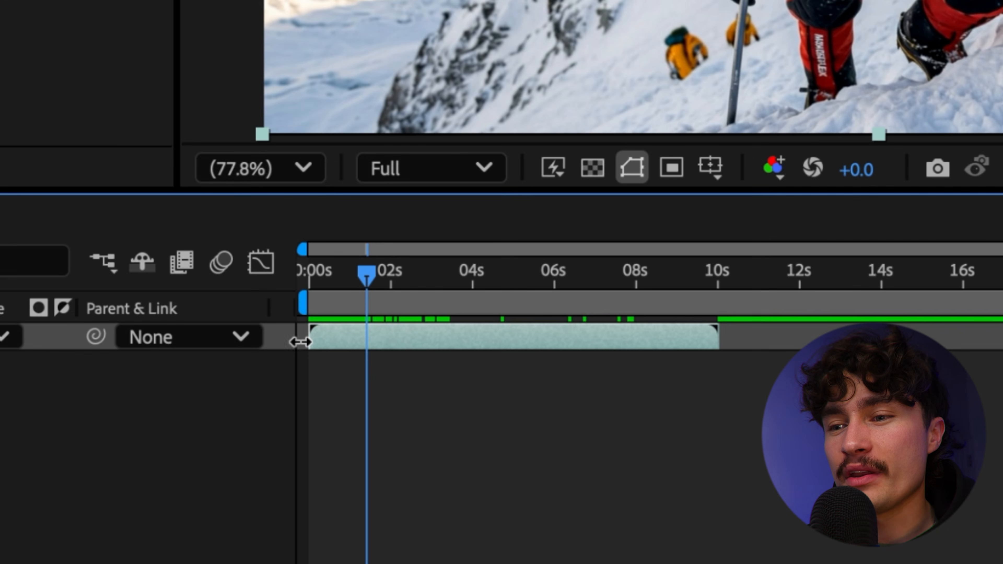
pyautogui.moveTo(300, 342)
pyautogui.mouseDown()
pyautogui.moveTo(393, 339)
pyautogui.moveTo(297, 345)
pyautogui.mouseUp()
pyautogui.moveTo(718, 336); pyautogui.dragTo(718, 335)
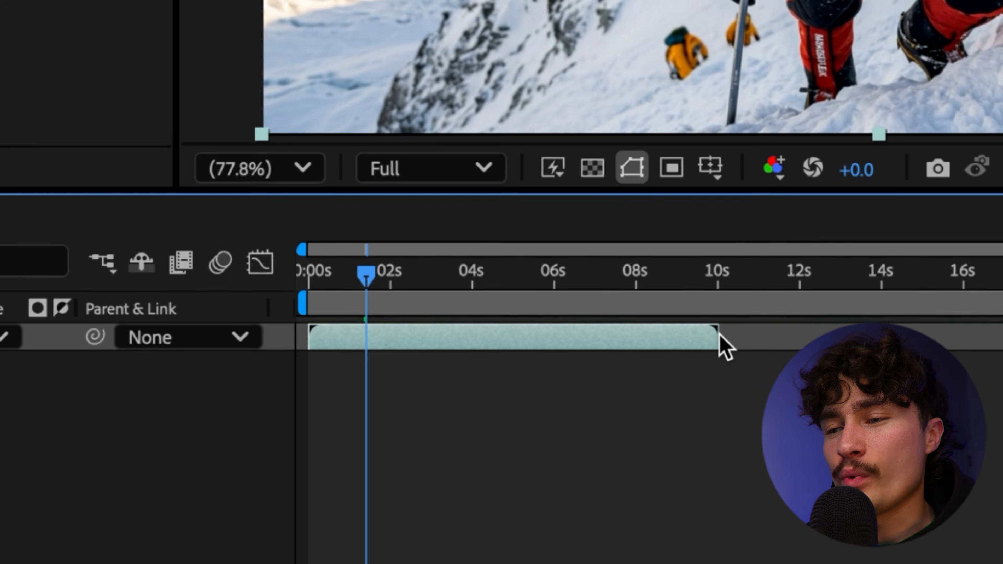
pyautogui.moveTo(367, 277); pyautogui.dragTo(545, 312)
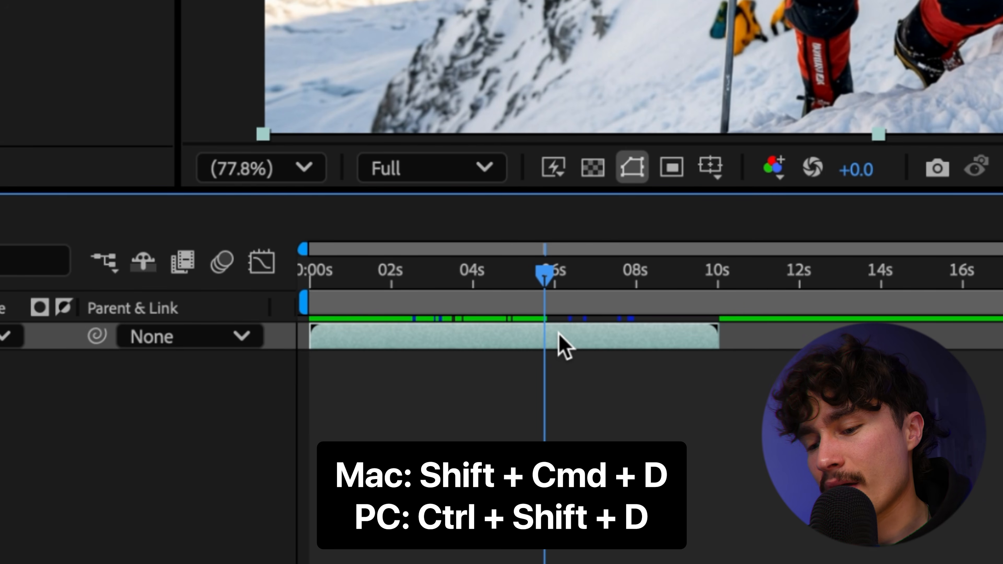
pyautogui.hotkey('ctrl', 'shift', 'd')
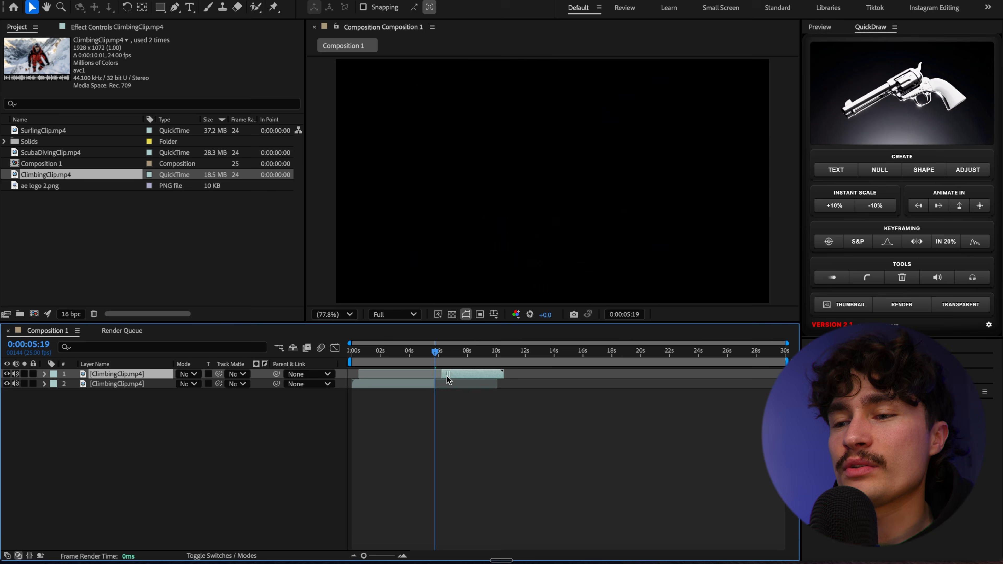
# - Delete the second part of the split climbing clip and select the remaining part
pyautogui.moveTo(581, 342); pyautogui.dragTo(525, 347)
pyautogui.moveTo(427, 377); pyautogui.dragTo(381, 358)
pyautogui.press('Delete')
pyautogui.click(374, 373)
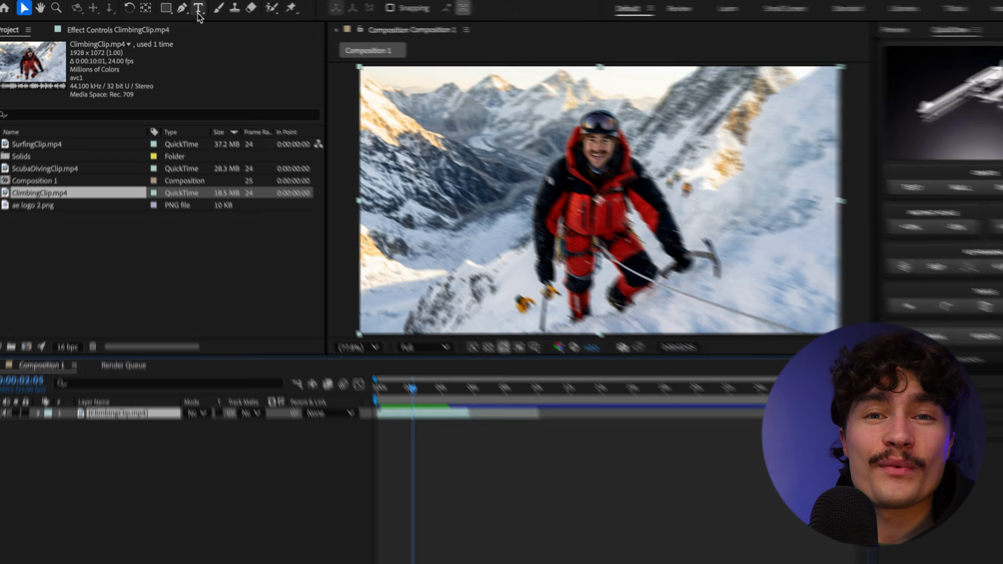
# - Add the text "hello youtube" over the climbing clip, with a font size of 148 px and a bold sans-serif font
pyautogui.click(190, 14)
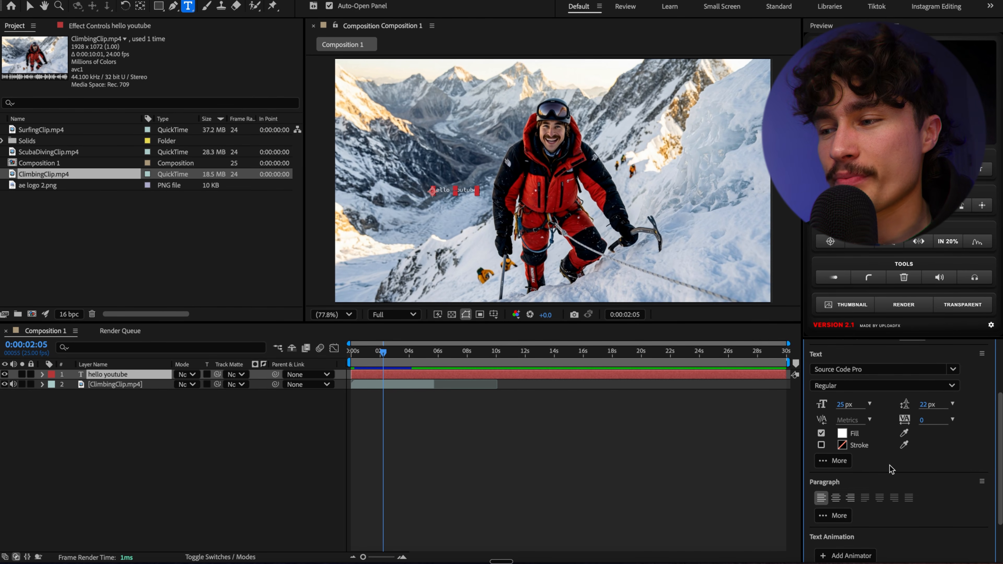
pyautogui.doubleClick(467, 190)
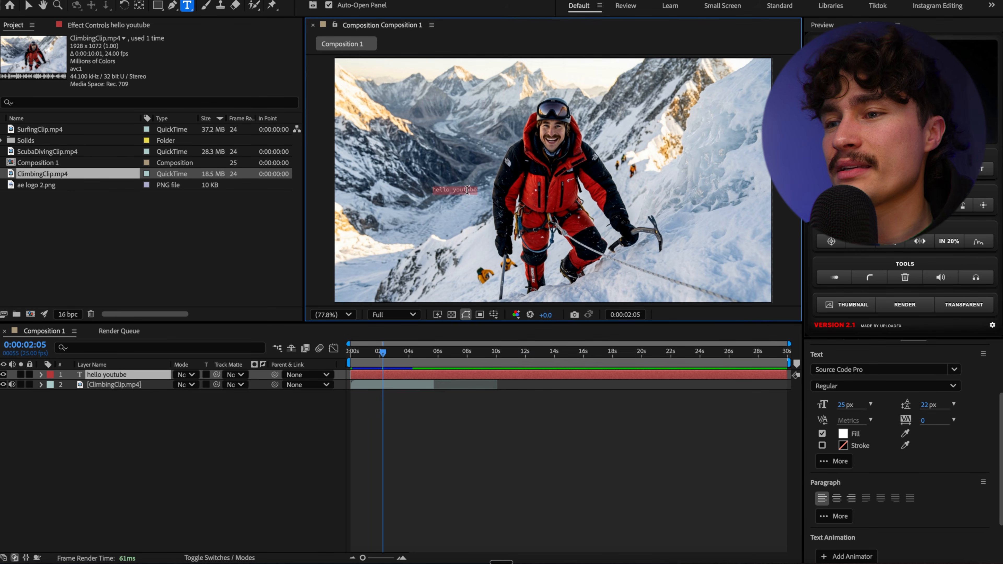
pyautogui.moveTo(840, 407); pyautogui.dragTo(917, 411)
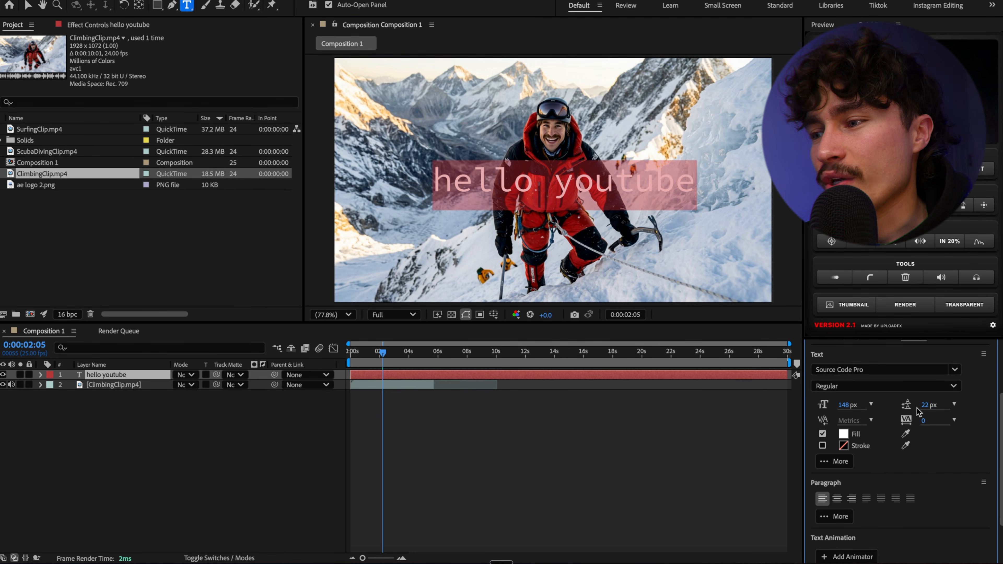
pyautogui.click(873, 372)
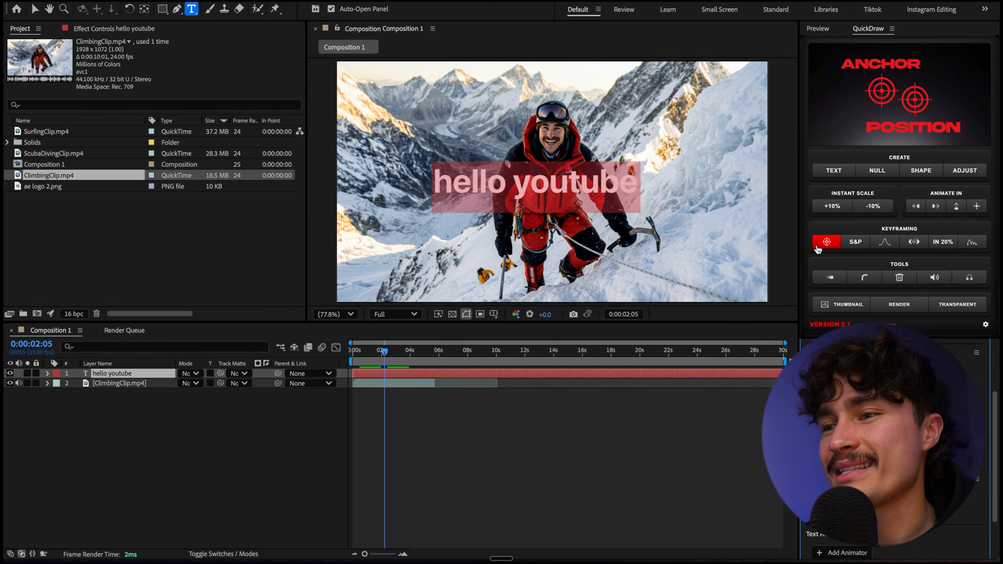
# - Center the text's anchor point and position in the frame, and enlarge it with the +10% instant scale
pyautogui.click(817, 244)
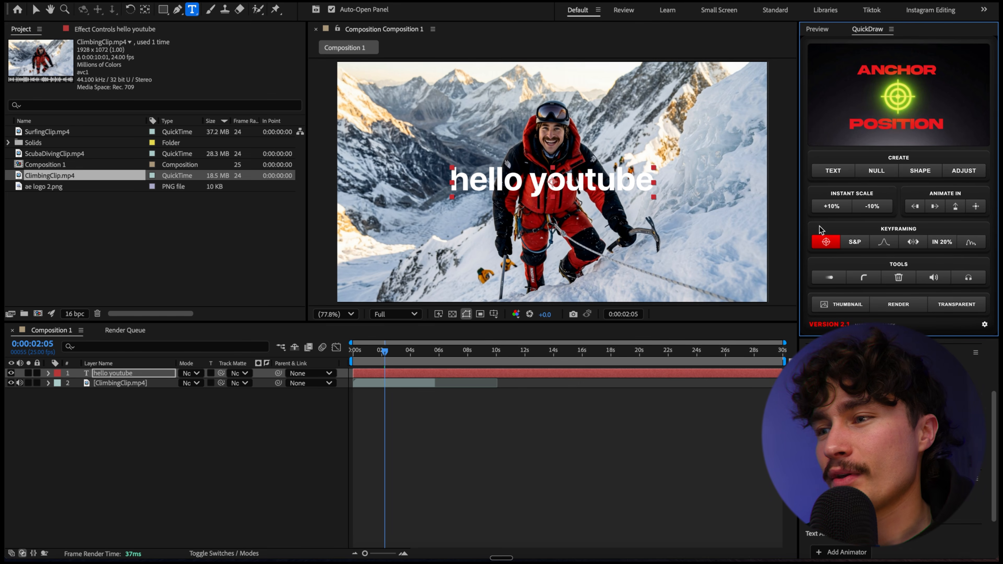
pyautogui.click(831, 206)
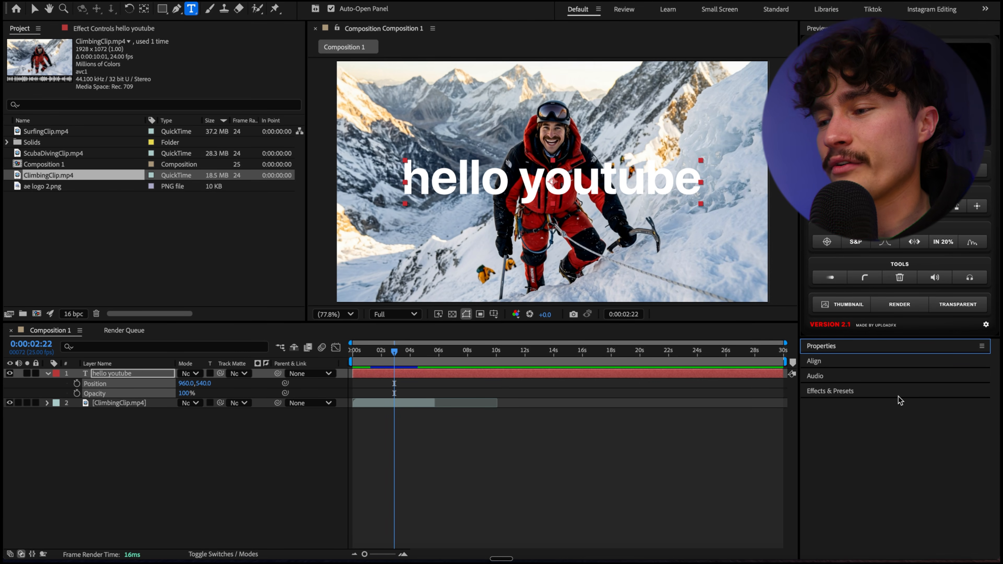
# - Search the effects library for "gauss" and apply Gaussian Blur to the ClimbingClip.mp4 layer
pyautogui.click(900, 395)
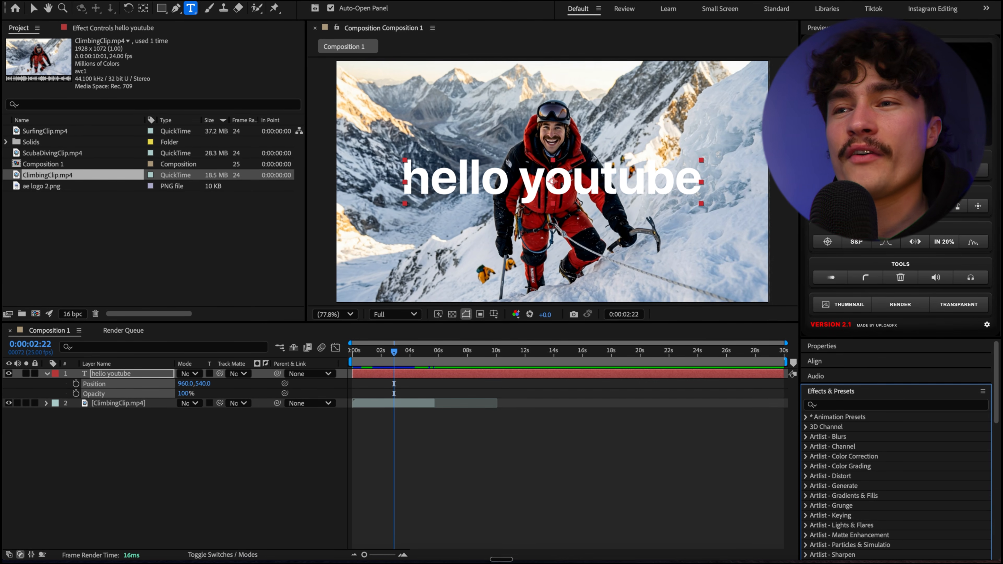
pyautogui.click(339, 1)
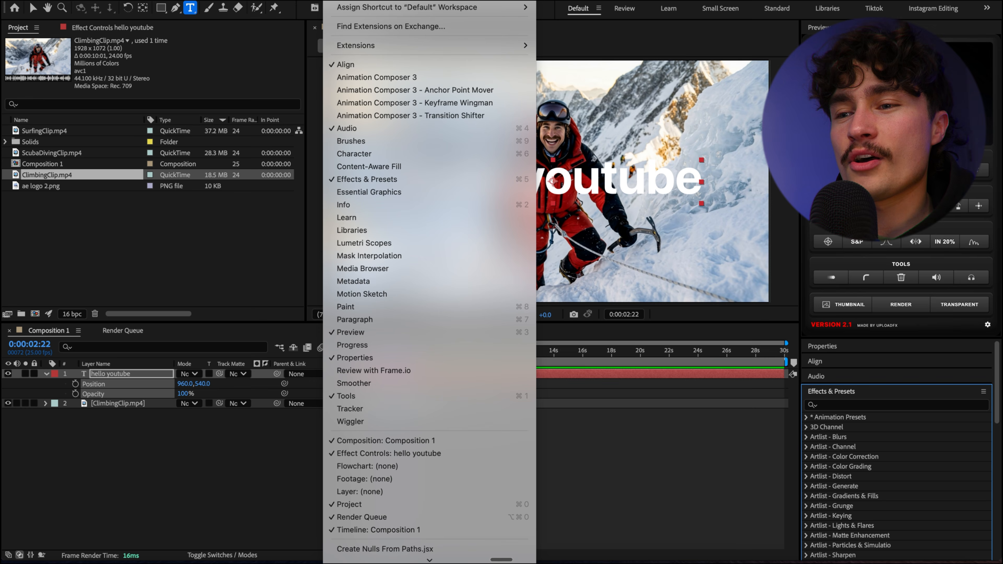
pyautogui.click(387, 182)
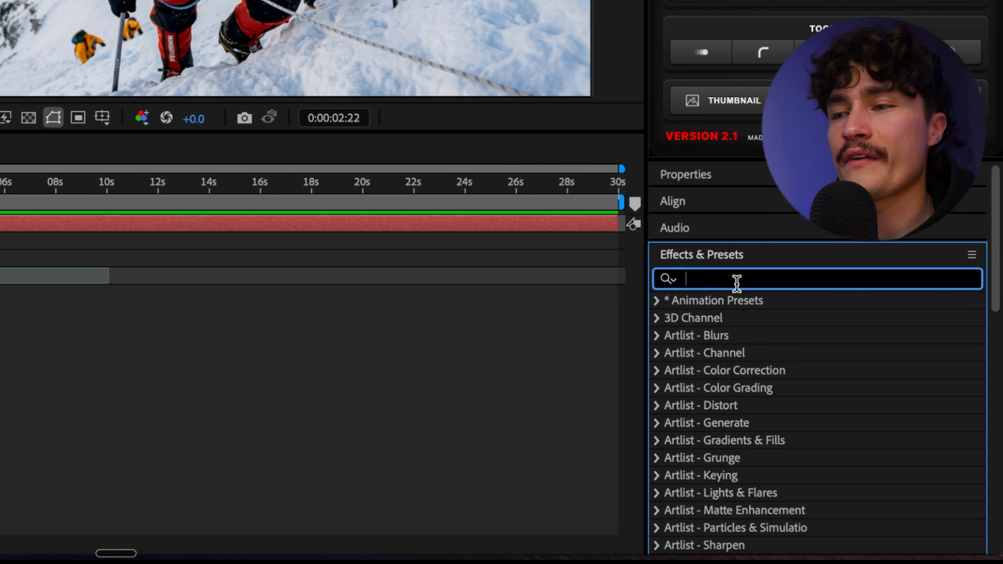
pyautogui.write('gauss')
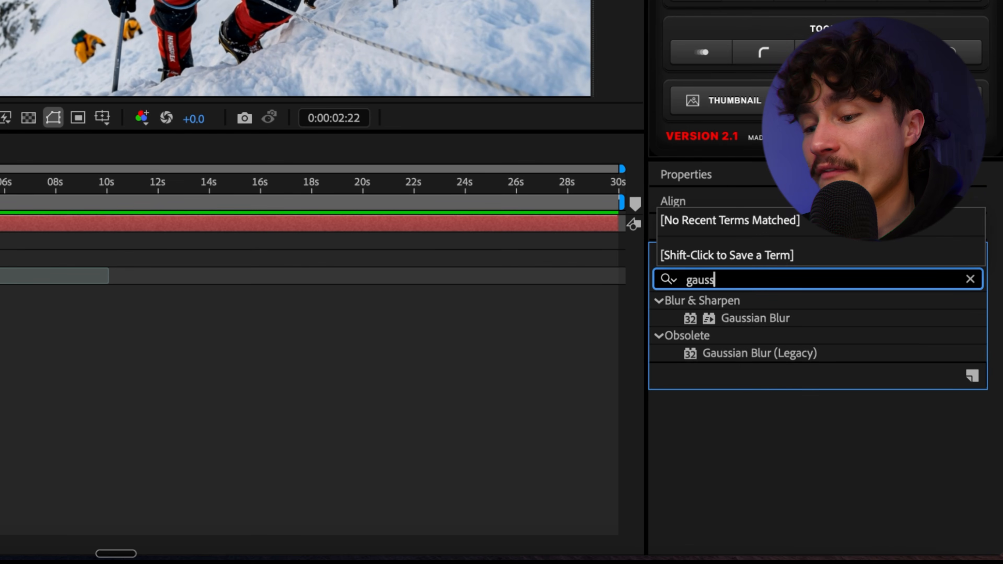
pyautogui.click(765, 314)
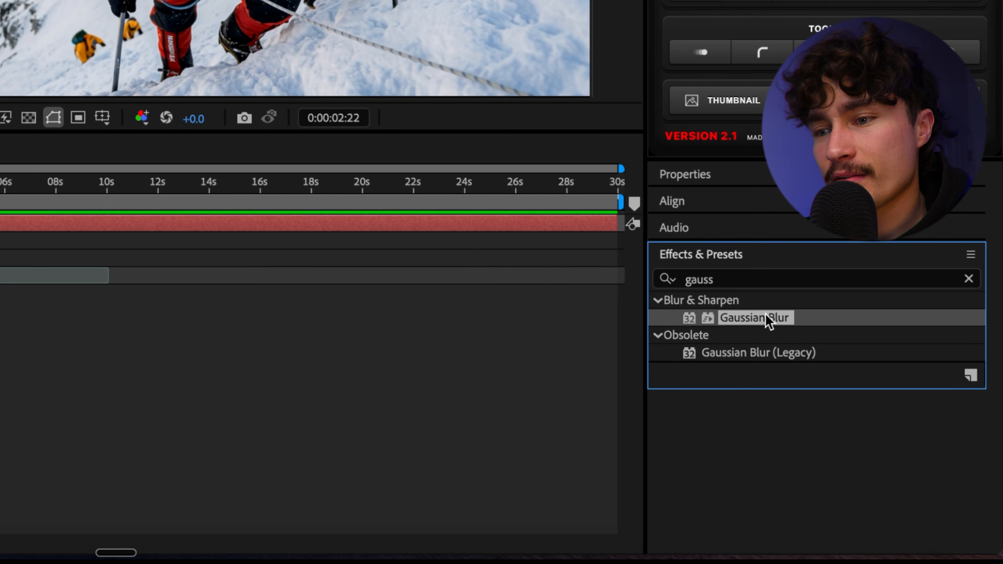
pyautogui.moveTo(765, 315); pyautogui.dragTo(436, 318)
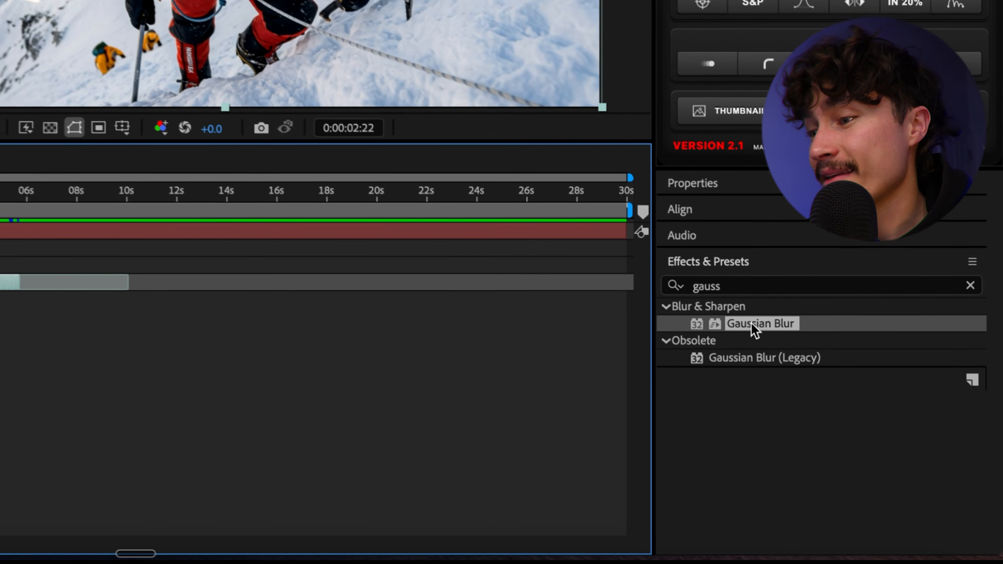
pyautogui.moveTo(496, 348); pyautogui.dragTo(74, 307)
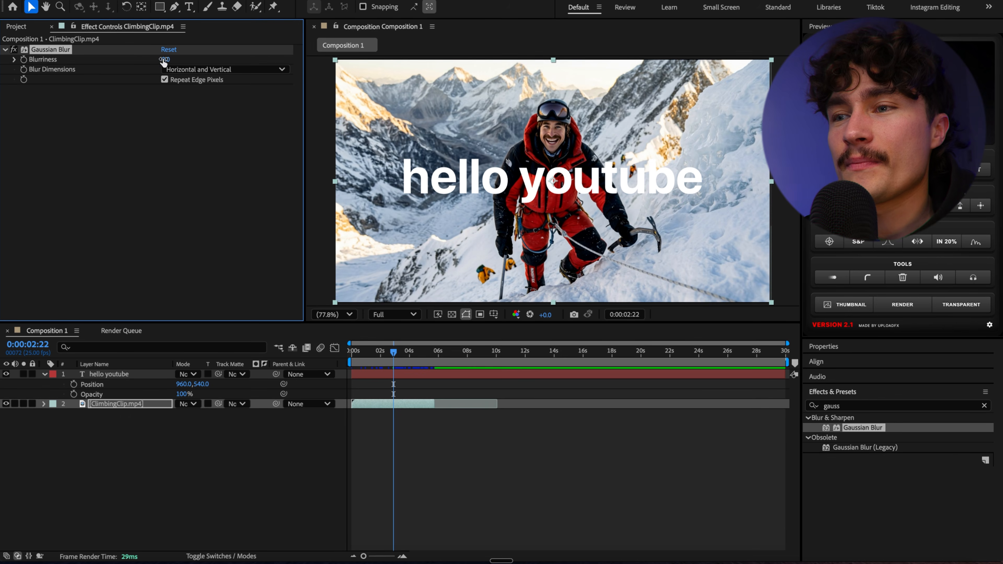
# - Set the climbing clip's Gaussian Blur Blurriness to 77.2 and try deleting the effect
pyautogui.moveTo(164, 61); pyautogui.dragTo(622, 85)
pyautogui.click(39, 54)
pyautogui.press('Delete')
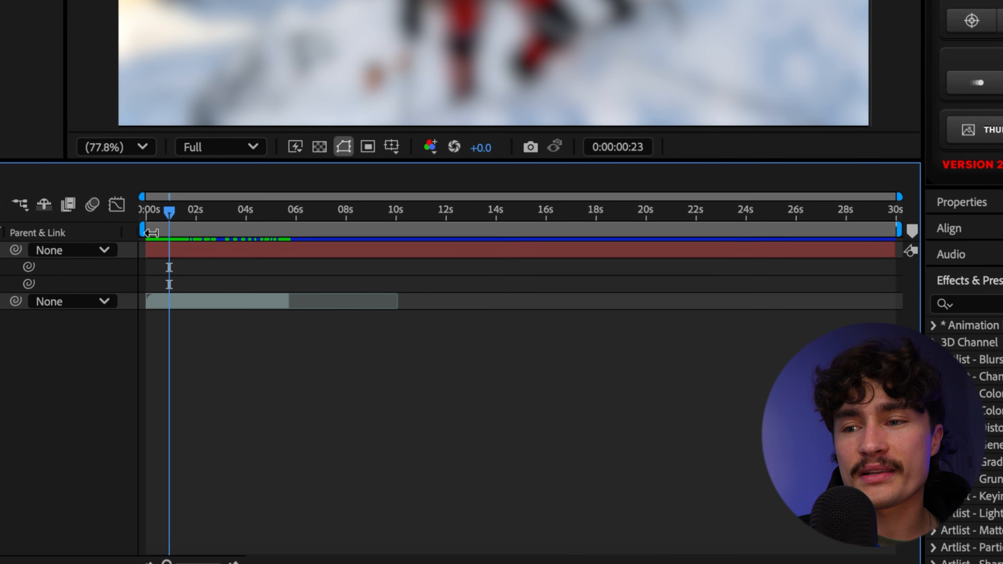
# - Limit the work area from just after the composition's start to the end of the climbing clip, and scrub through it
pyautogui.moveTo(143, 229); pyautogui.dragTo(156, 230)
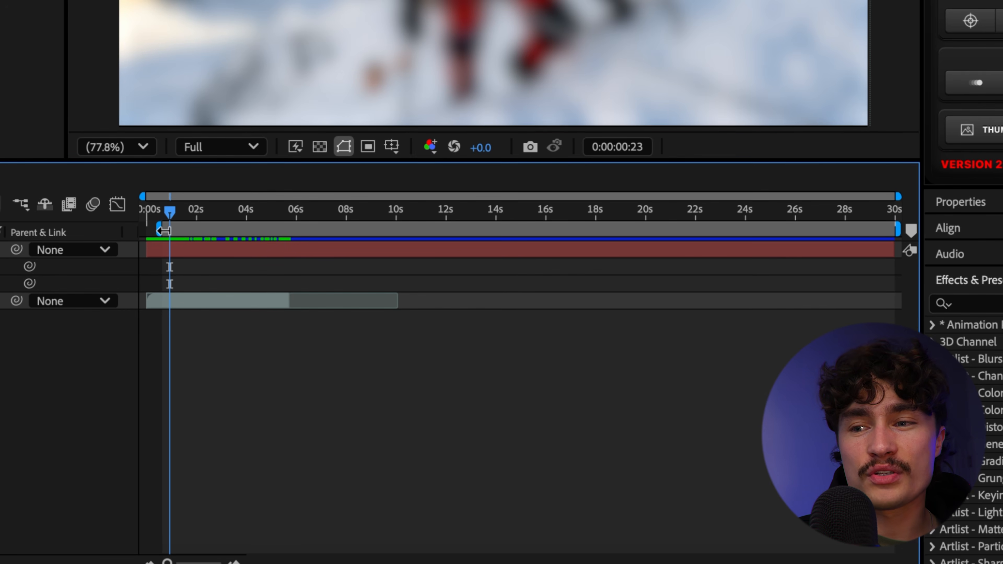
pyautogui.moveTo(889, 229); pyautogui.dragTo(288, 231)
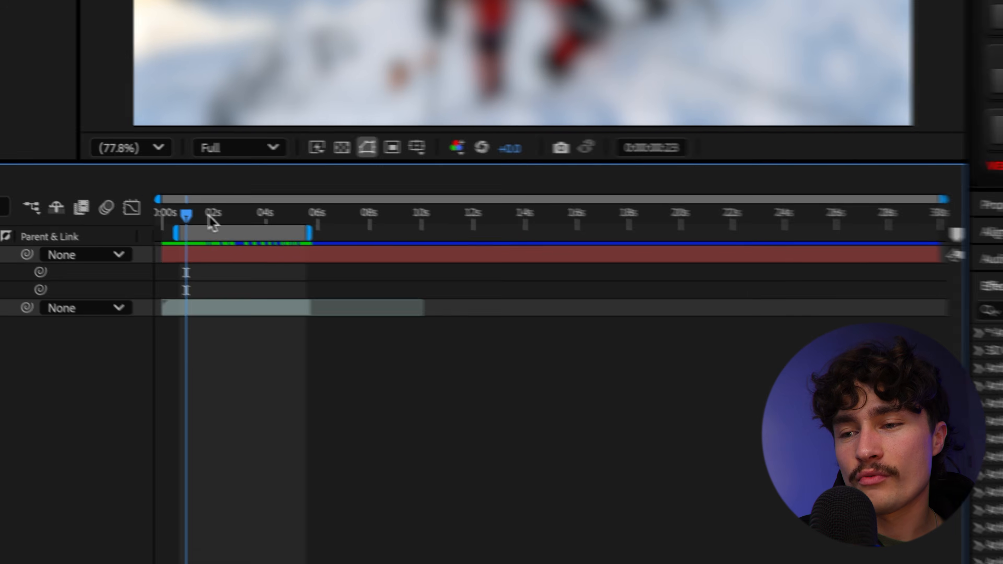
pyautogui.moveTo(187, 216); pyautogui.dragTo(180, 216)
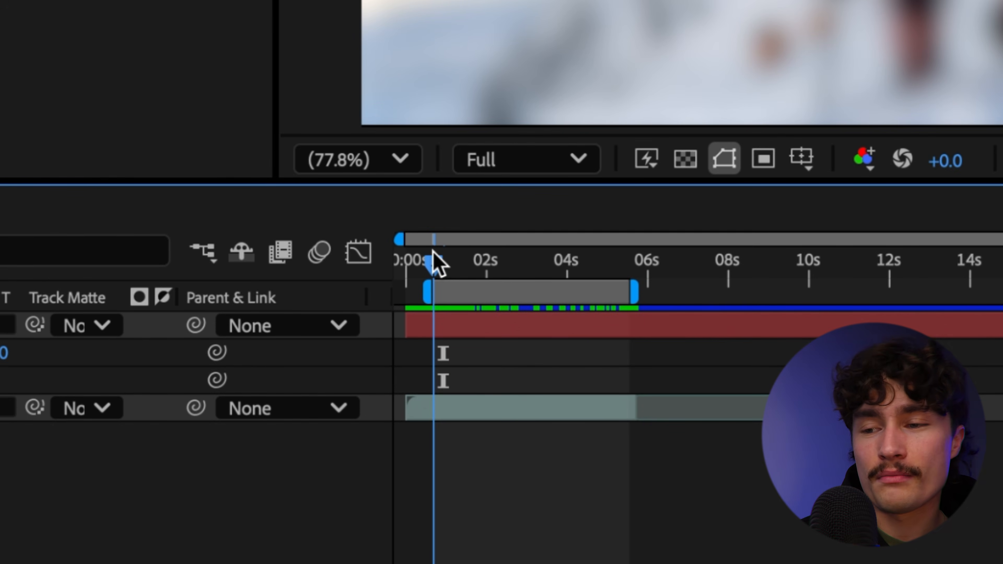
pyautogui.moveTo(439, 265); pyautogui.dragTo(631, 263)
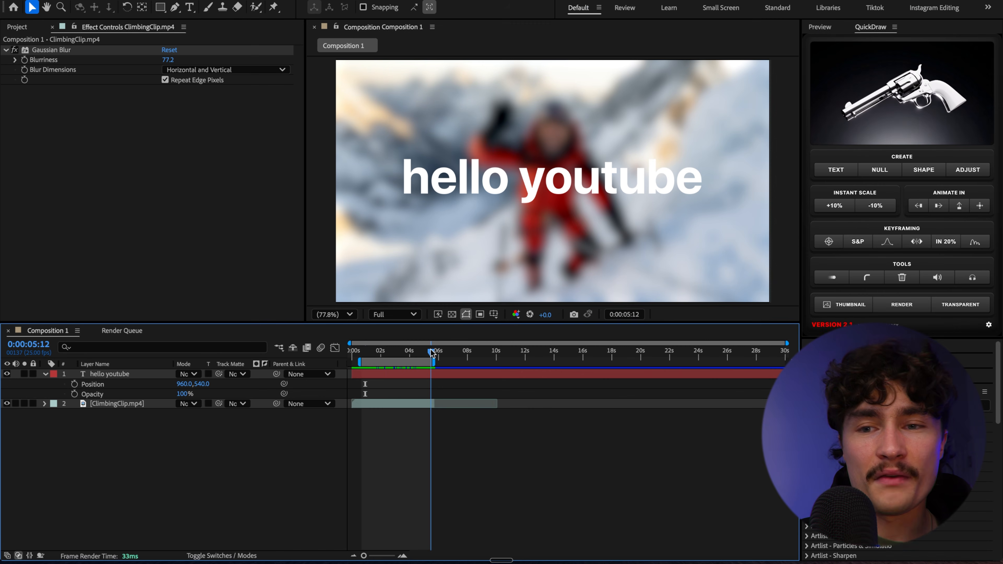
pyautogui.moveTo(432, 353); pyautogui.dragTo(406, 352)
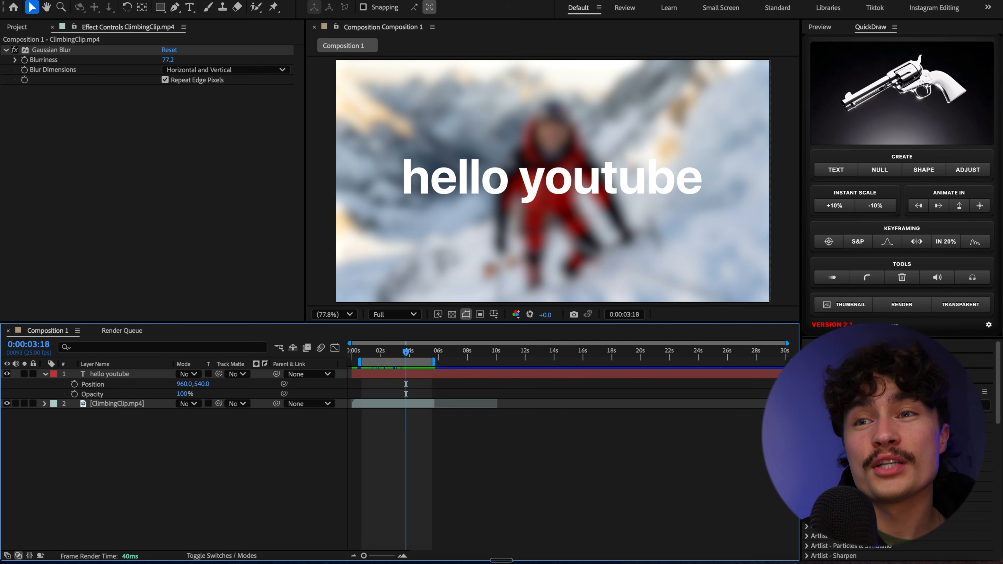
# - Add Composition 1 to the Render Queue
pyautogui.click(150, 1)
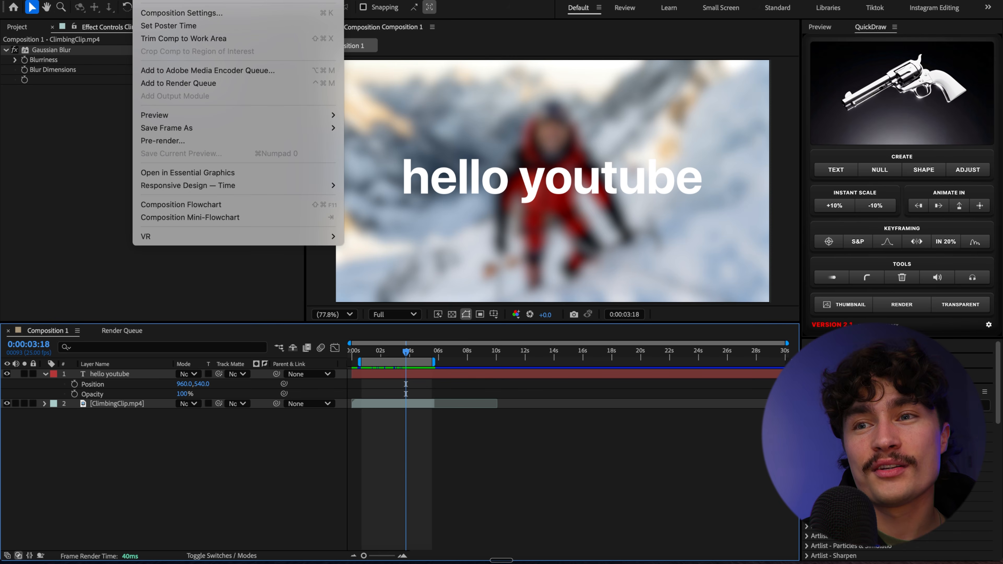
pyautogui.click(194, 84)
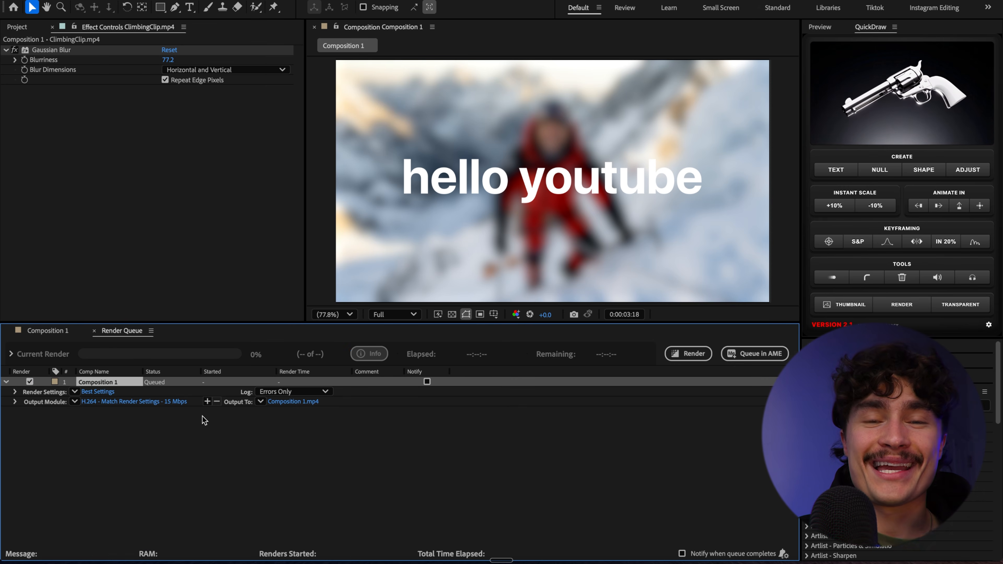